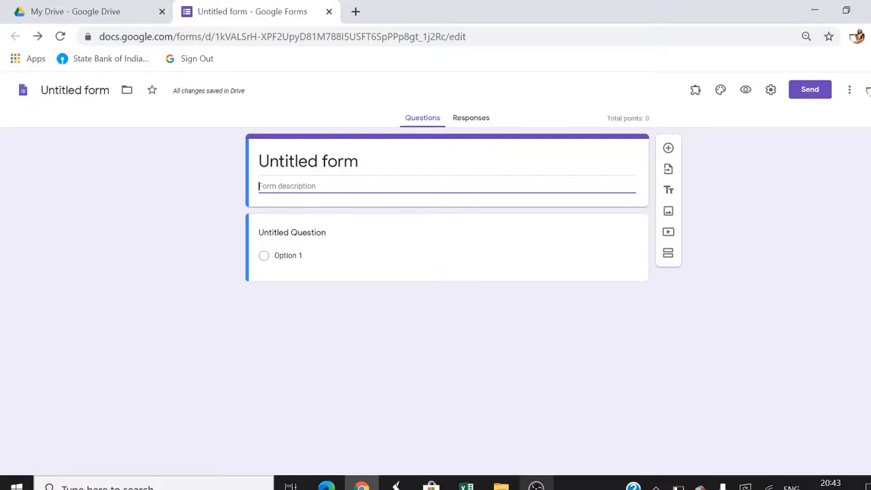
Step: Title the form "Quiz : Computer" and enter "Monthly Test" as its description
left_click(309, 161)
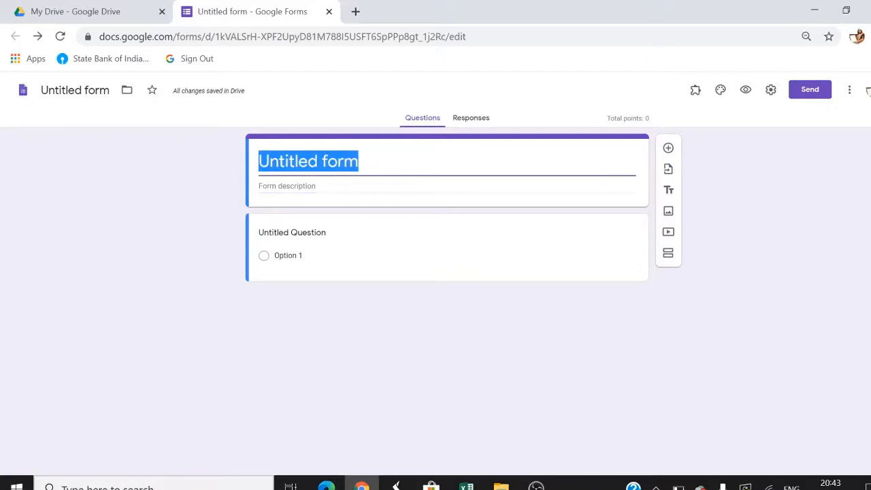
type("Quiz ")
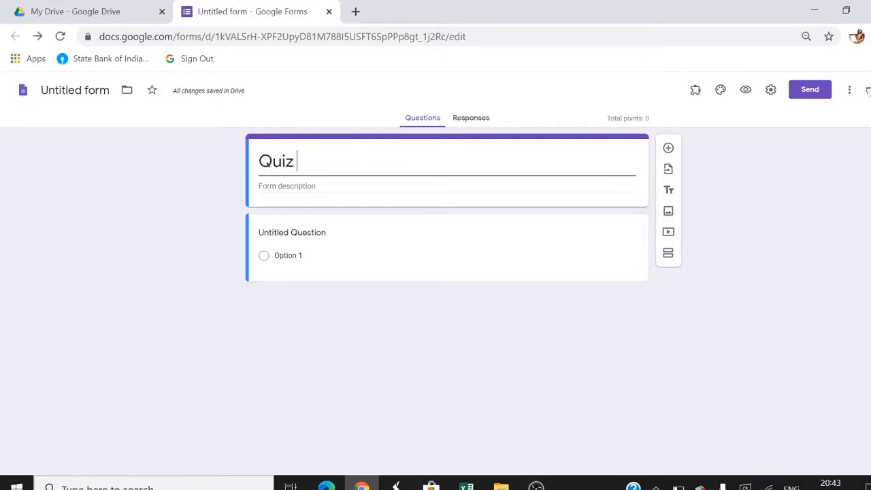
type(": Co")
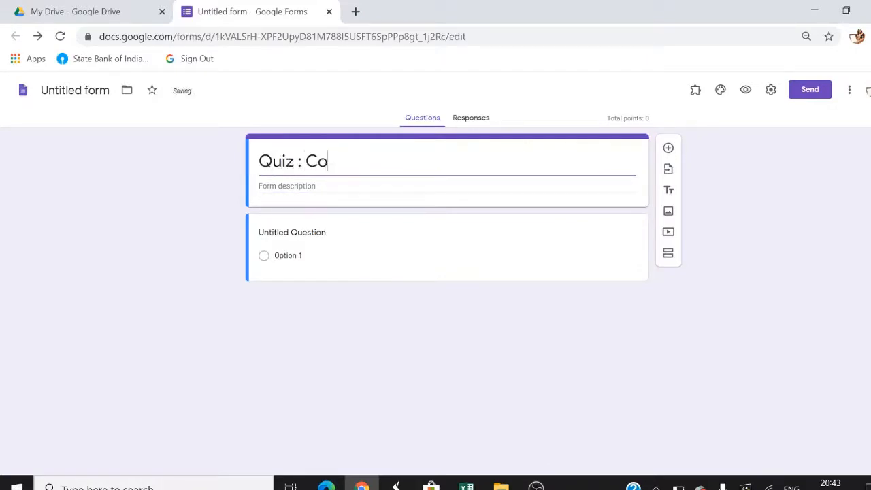
type("mputer")
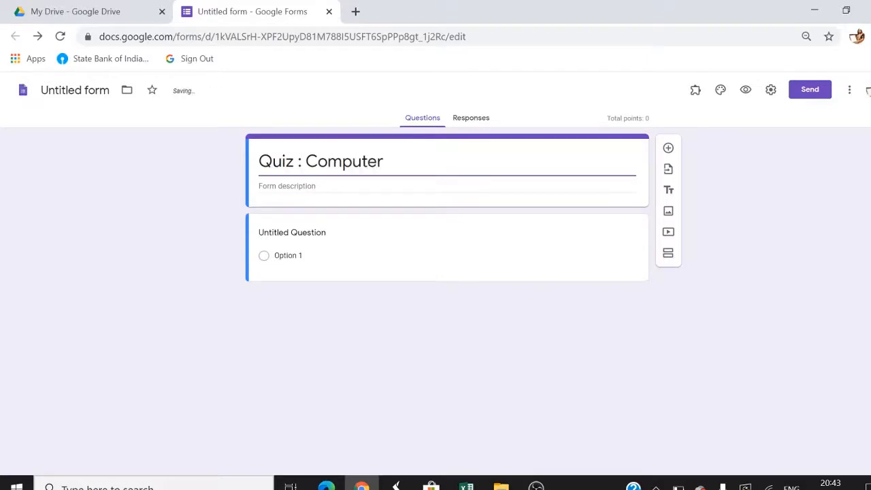
left_click(311, 187)
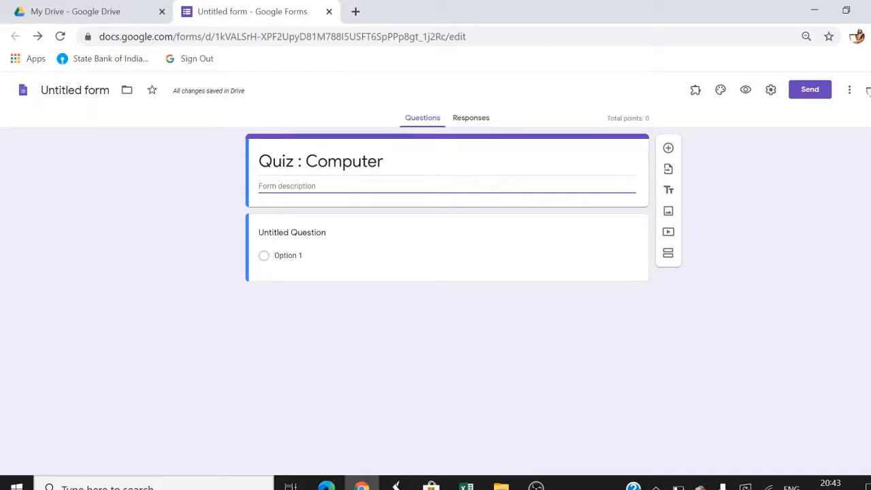
type("Monthly Test")
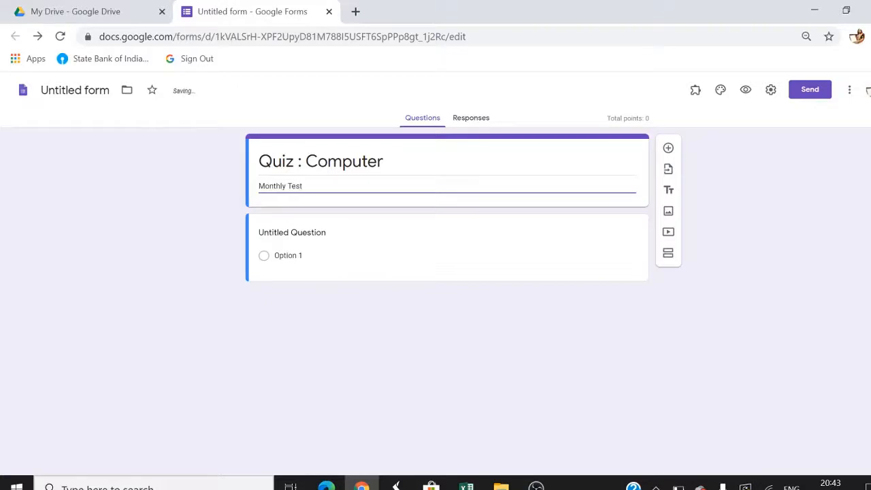
Step: Turn the untitled first question into a required short-answer question named "Name"
left_click(309, 237)
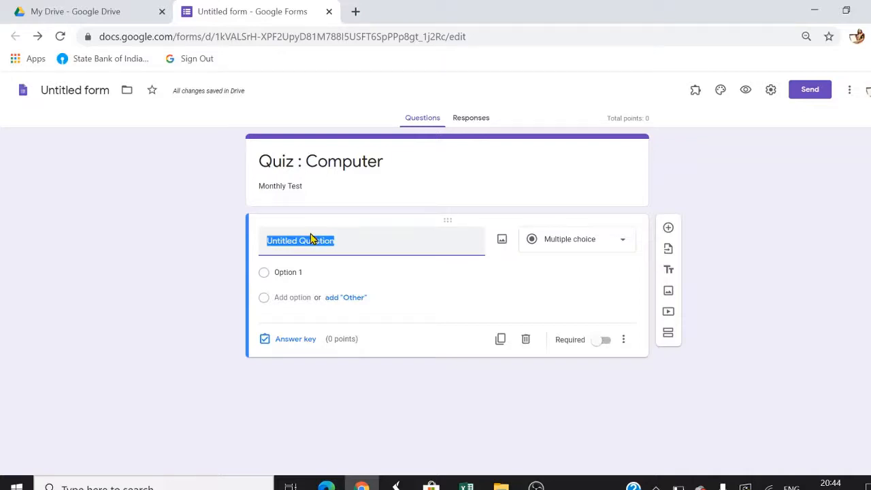
type("Name")
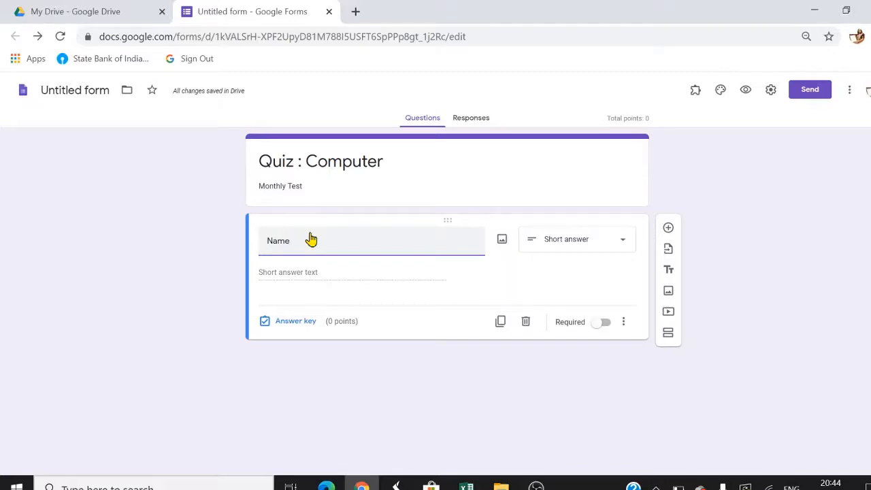
left_click(603, 322)
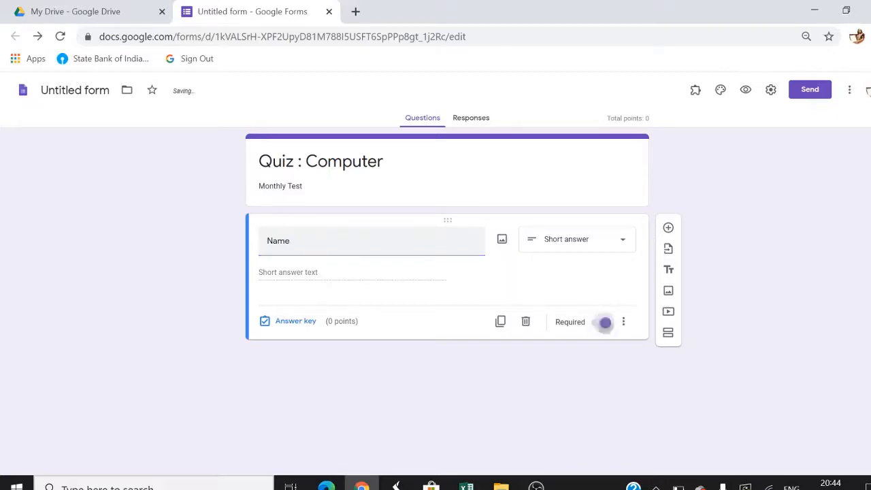
Step: Add a second question named "Class" with the Short answer type and make it required
left_click(669, 227)
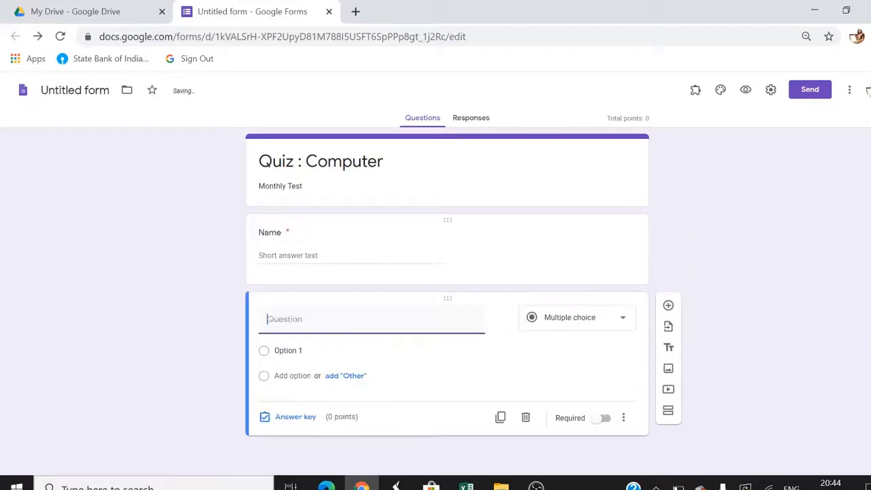
type("Class")
left_click(619, 316)
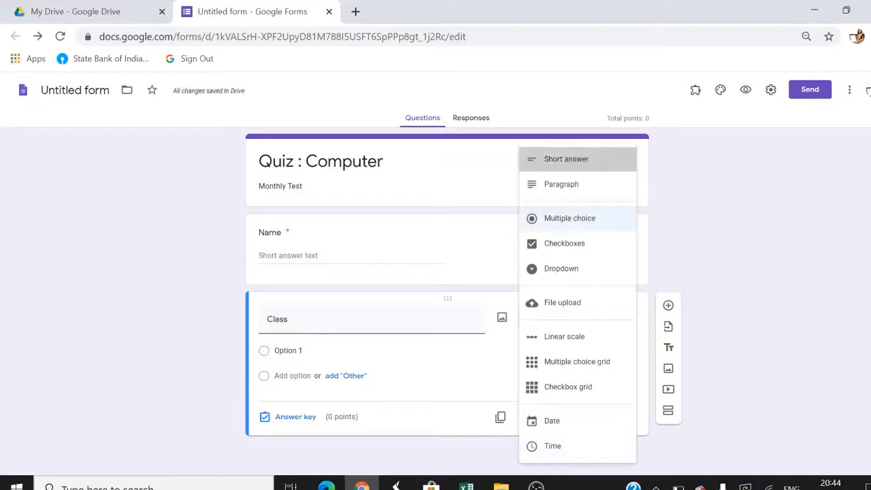
left_click(566, 158)
left_click(605, 400)
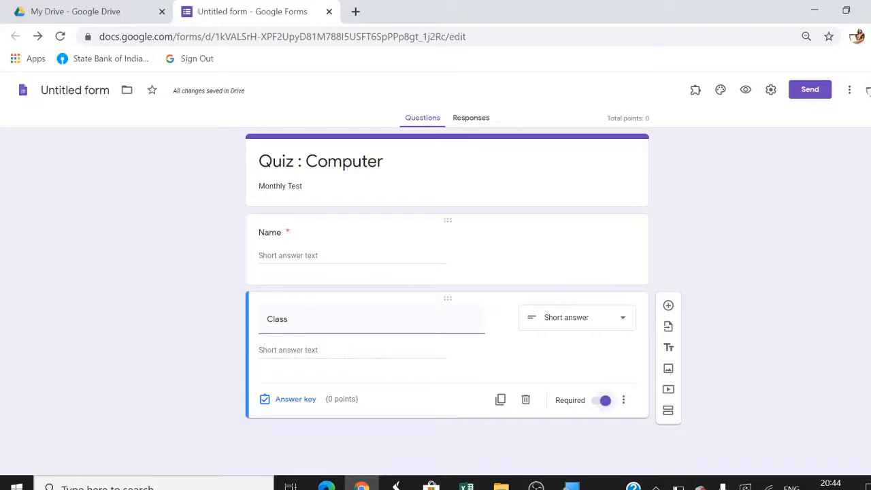
Step: Add a required short-answer question named "Vidyalaya Name" below the Class question
left_click(668, 305)
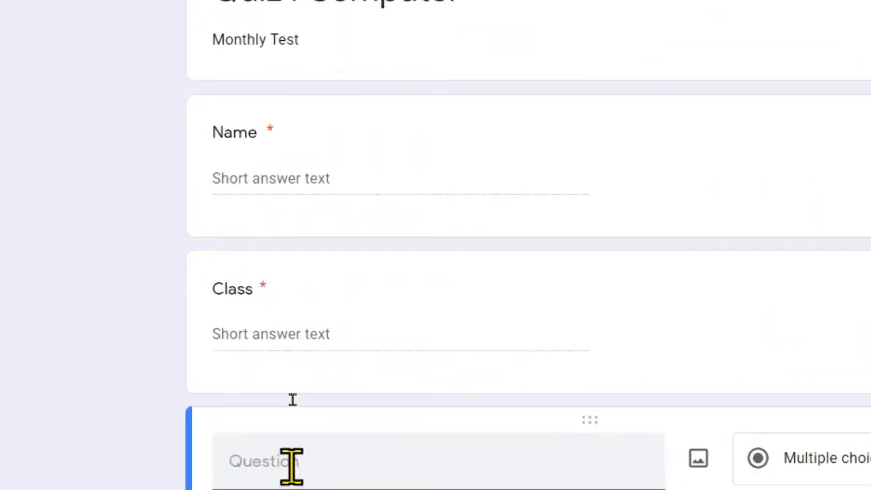
type("Vidy")
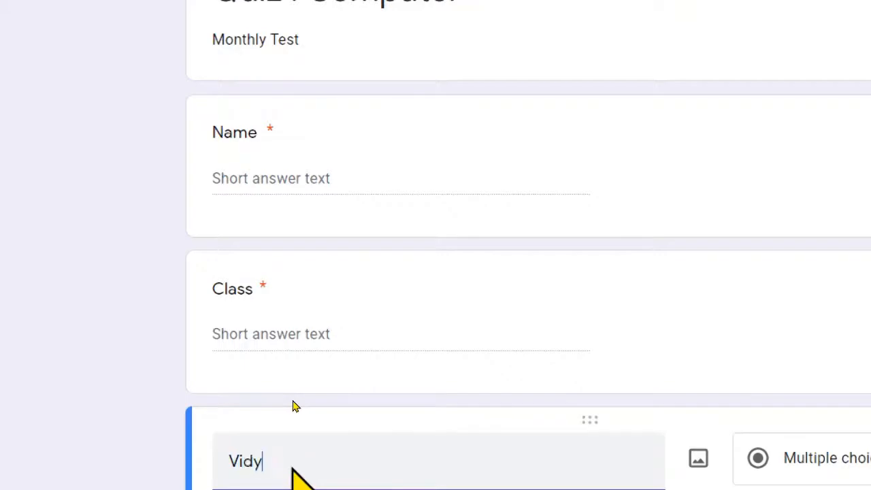
type("alaya N")
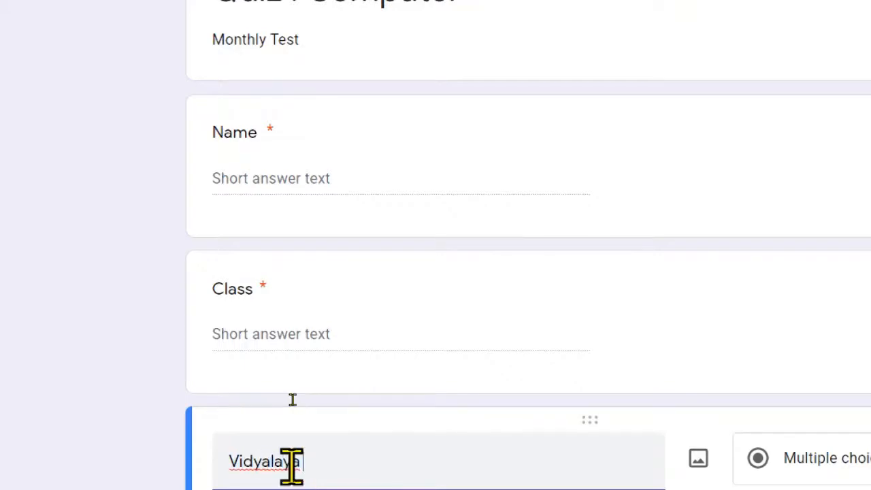
type("ame")
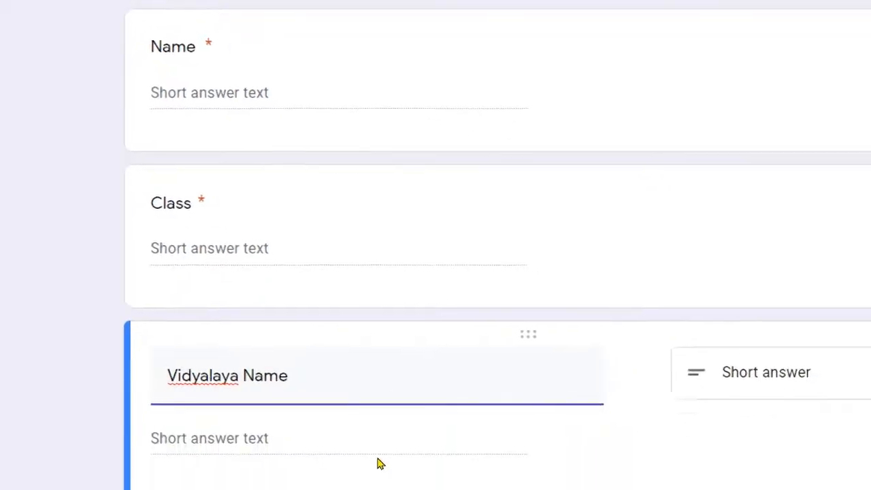
left_click(789, 382)
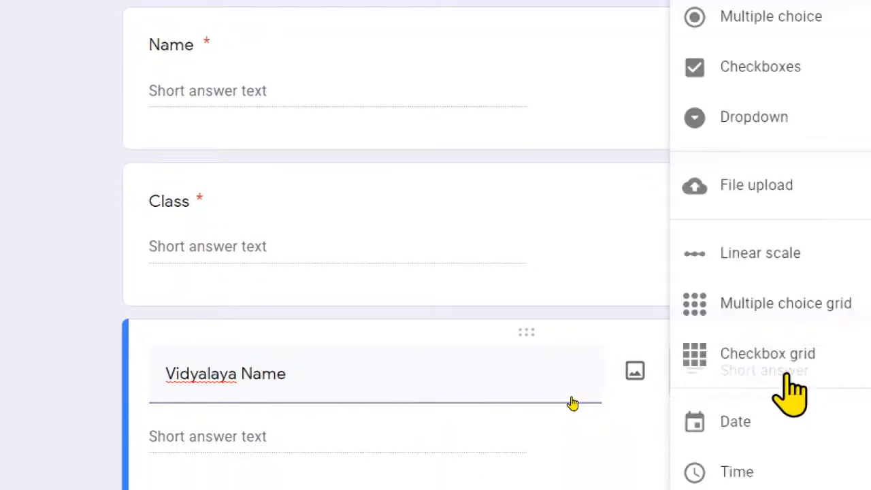
left_click(442, 422)
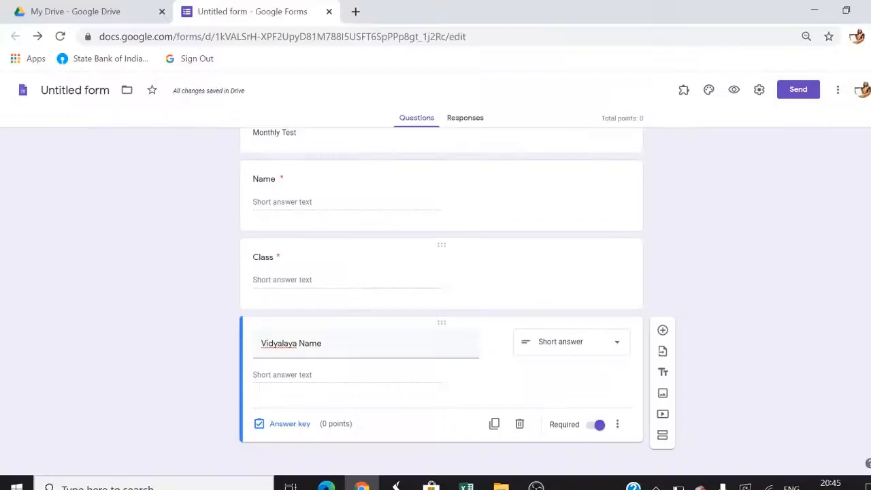
Step: Add the question "What is Computer ?" and assign it 1 point in its answer key
left_click(662, 331)
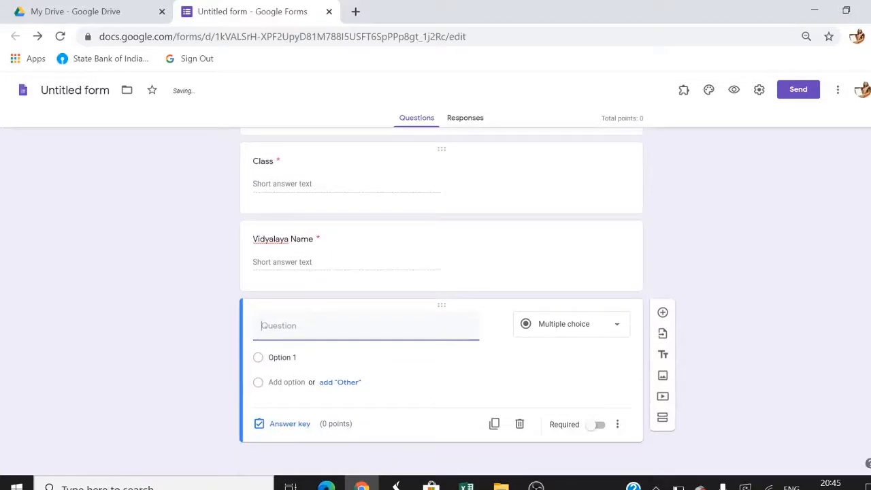
type("What is C")
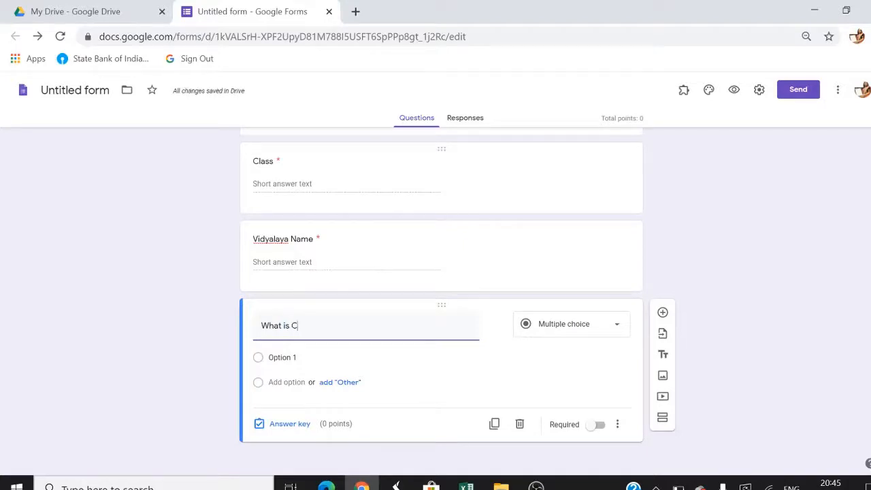
type("omputer")
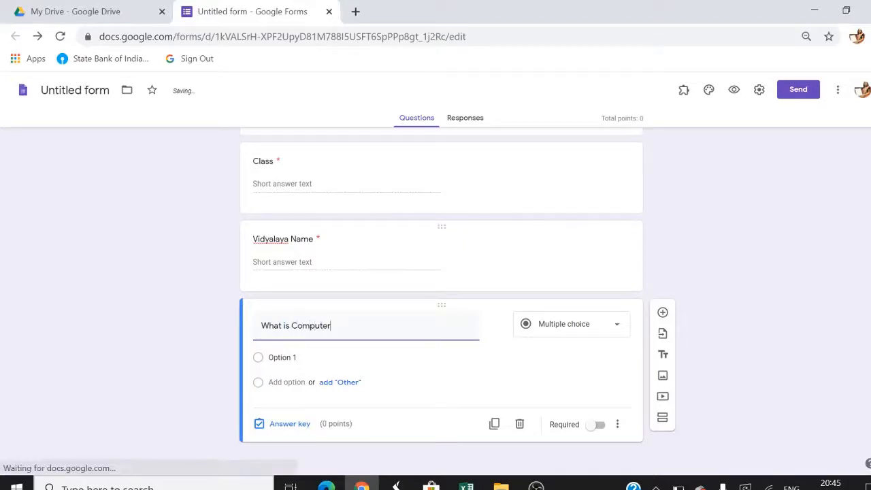
type(" ?")
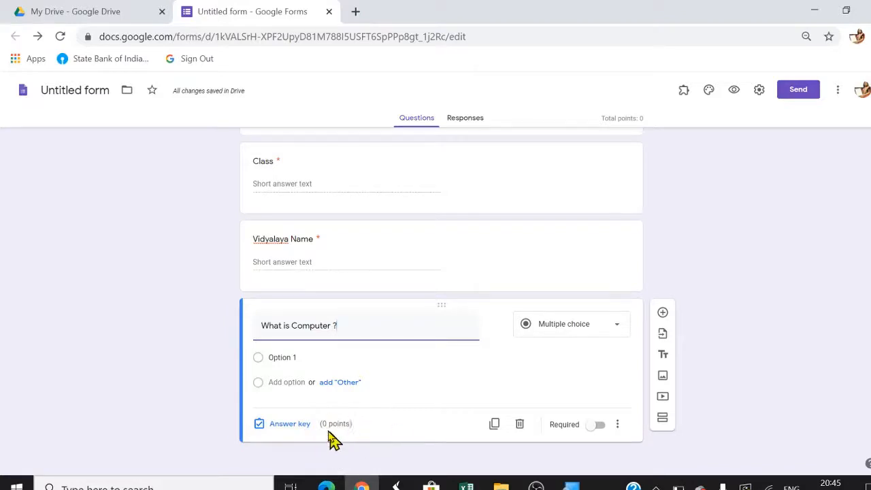
left_click(289, 425)
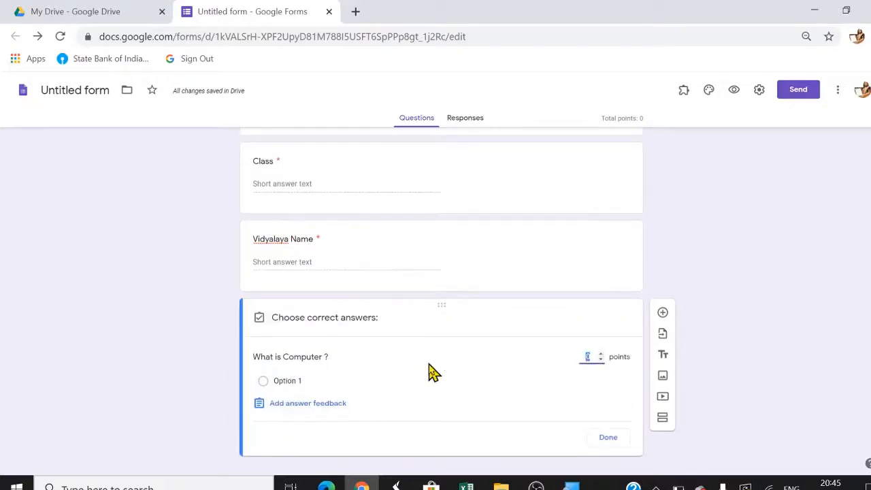
left_click(601, 354)
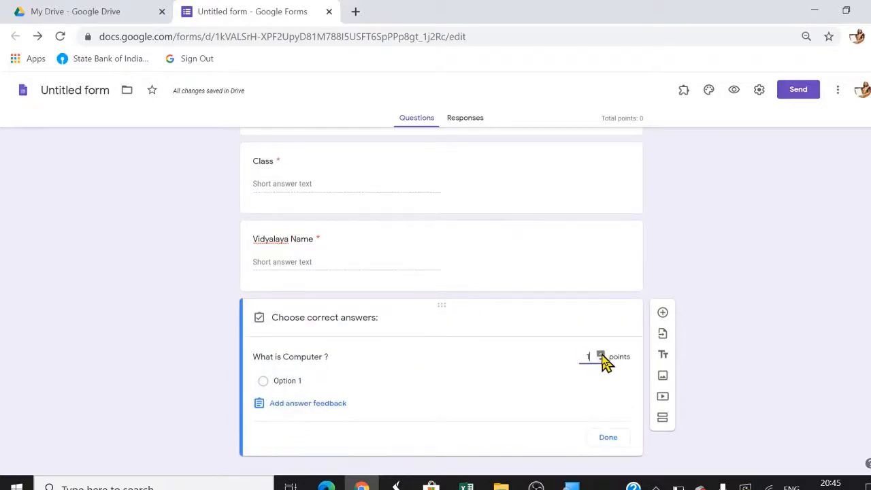
left_click(611, 438)
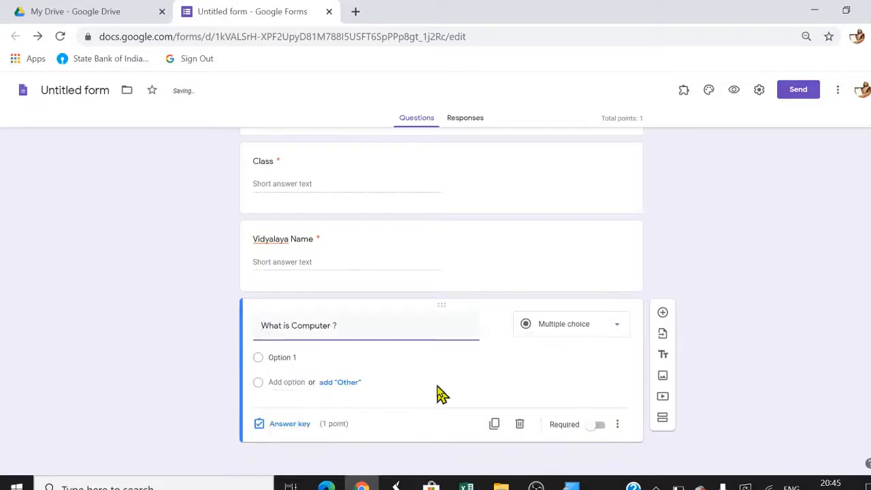
Step: Change the answer type of the "What is Computer ?" question to Paragraph
left_click(289, 358)
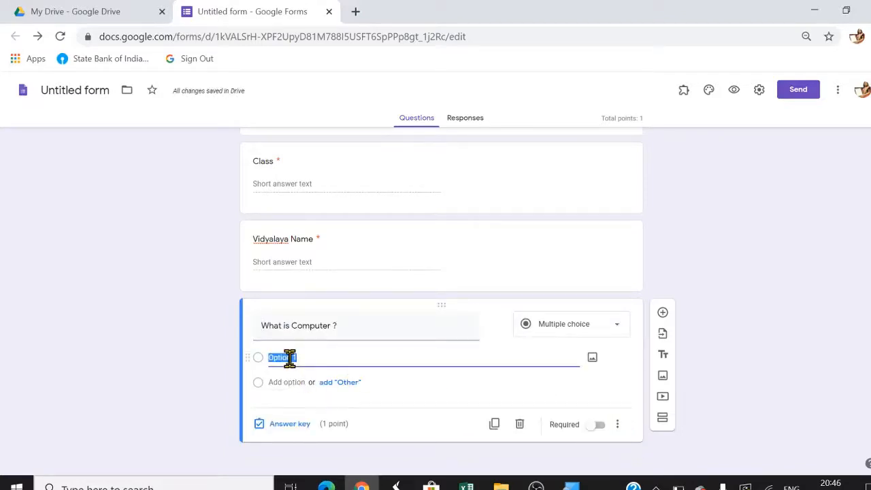
left_click(565, 330)
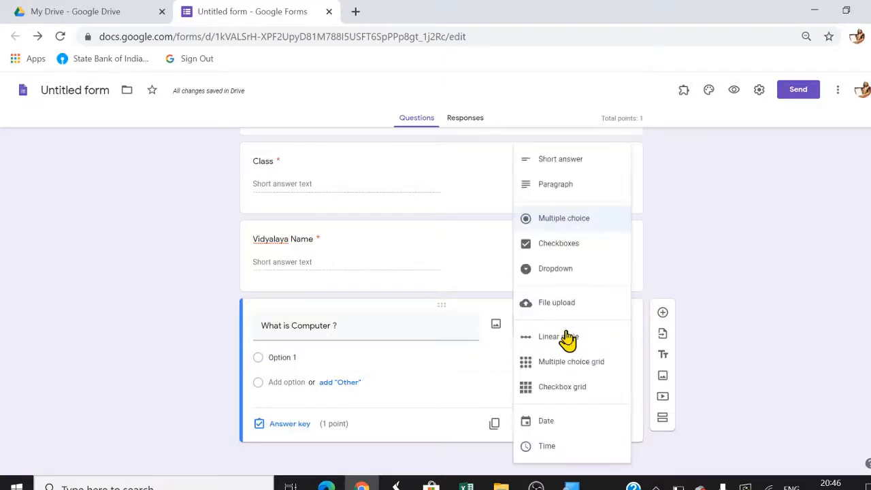
left_click(575, 194)
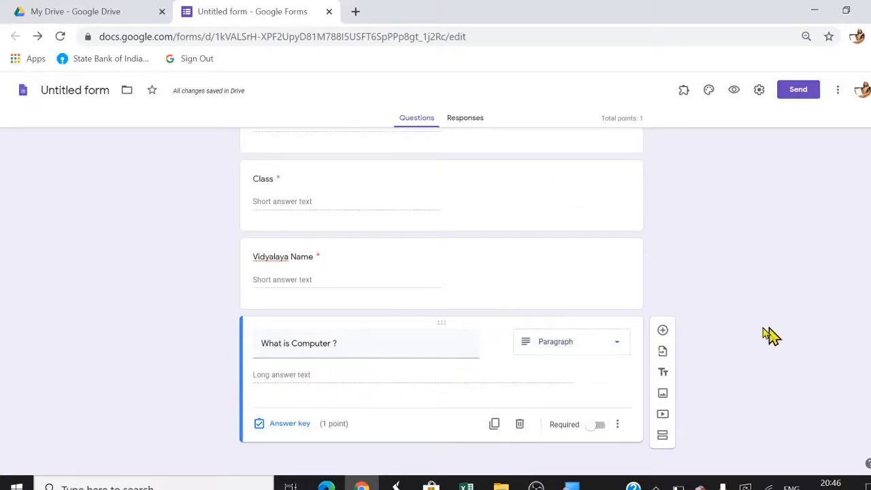
Step: Add another question reading "What is an Input Device ?" below the "What is Computer ?" question
left_click(663, 332)
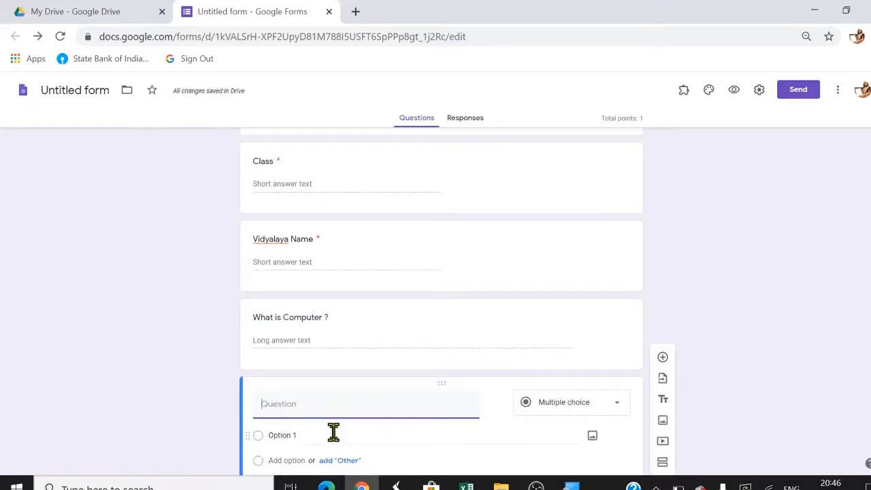
type("What is an Input")
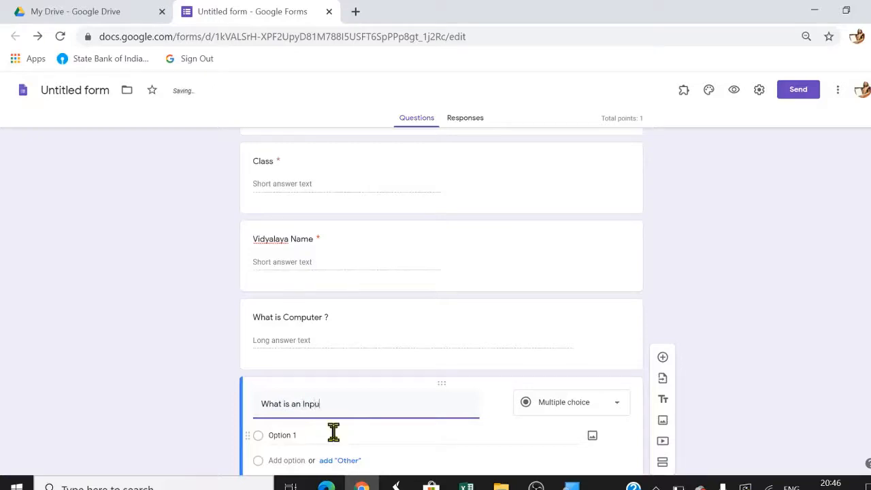
type(" Device")
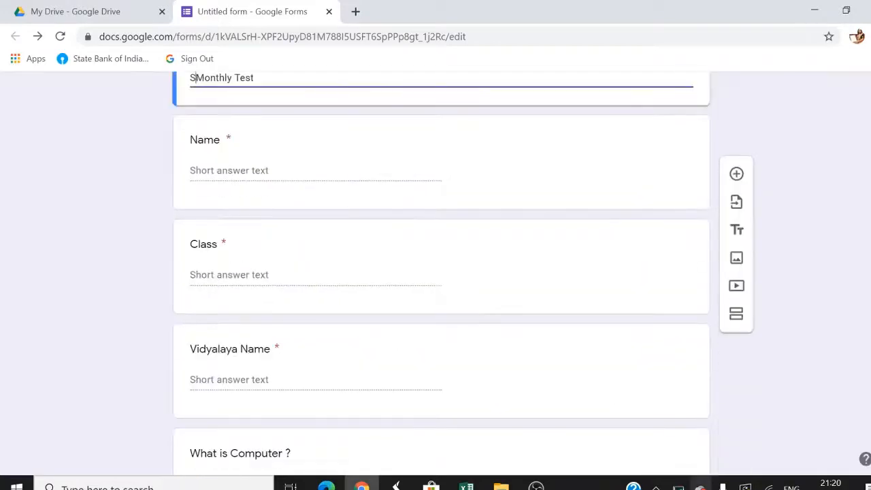
Step: Turn on Shuffle question order in the form's presentation settings and save the settings
scroll(441, 272, "down", 2)
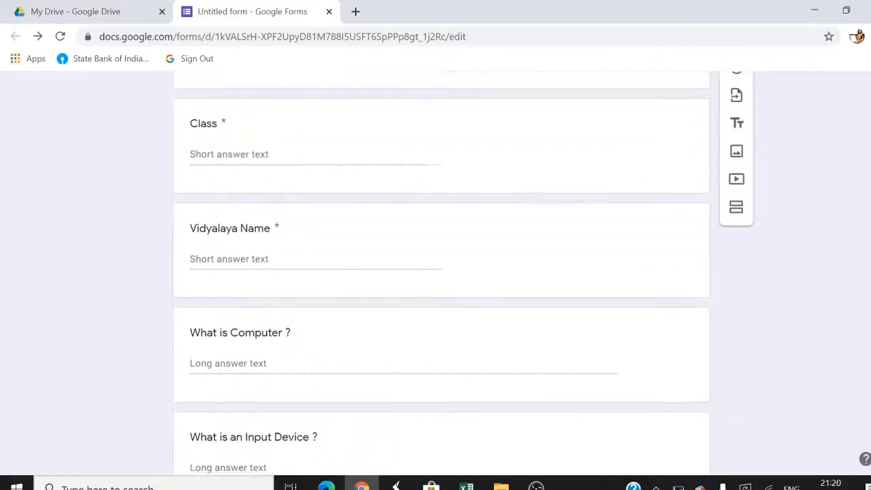
scroll(441, 272, "up", 4)
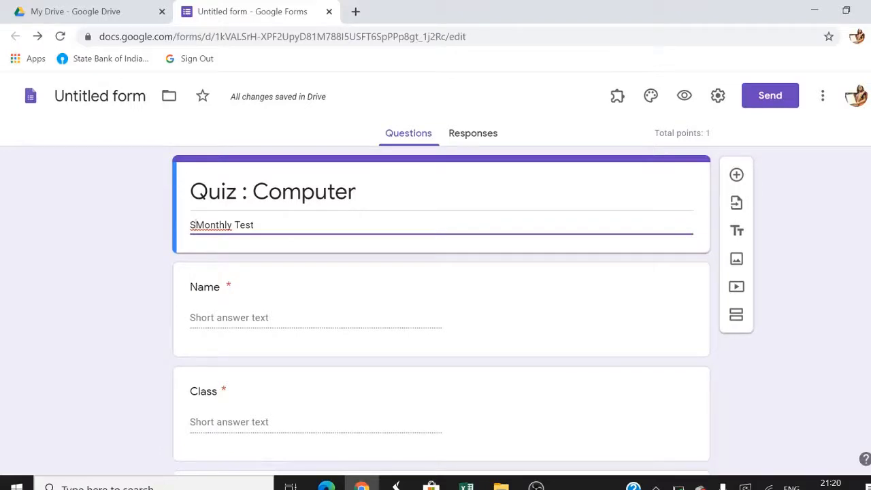
left_click(718, 102)
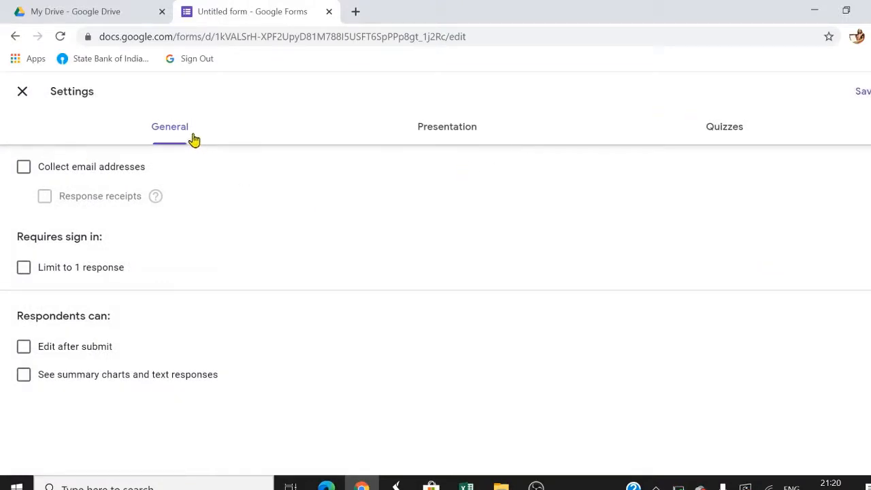
left_click(456, 132)
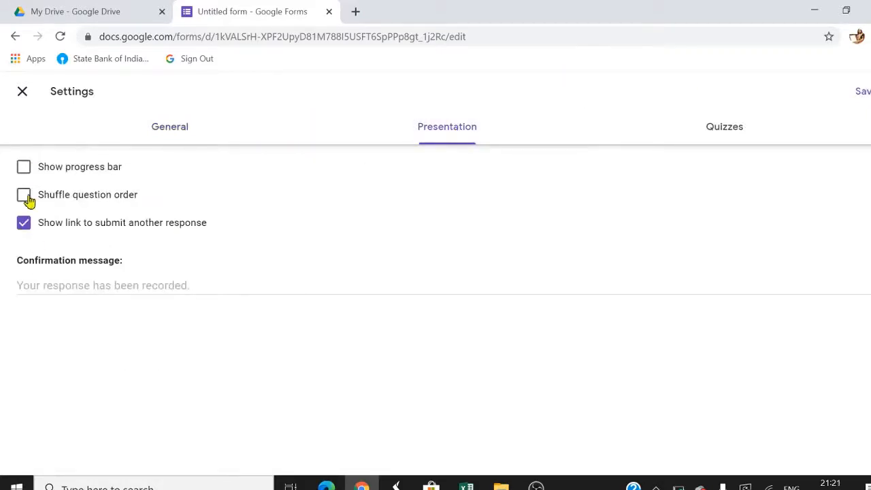
double_click(36, 263)
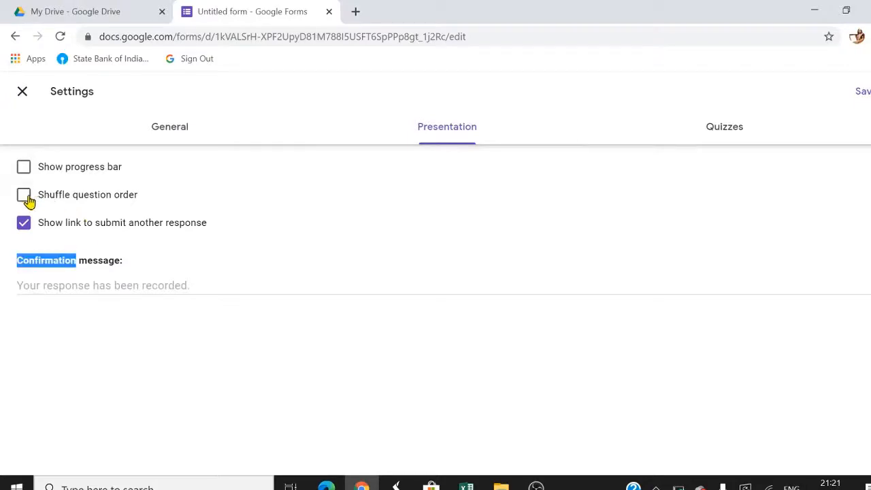
left_click(27, 199)
left_click(864, 92)
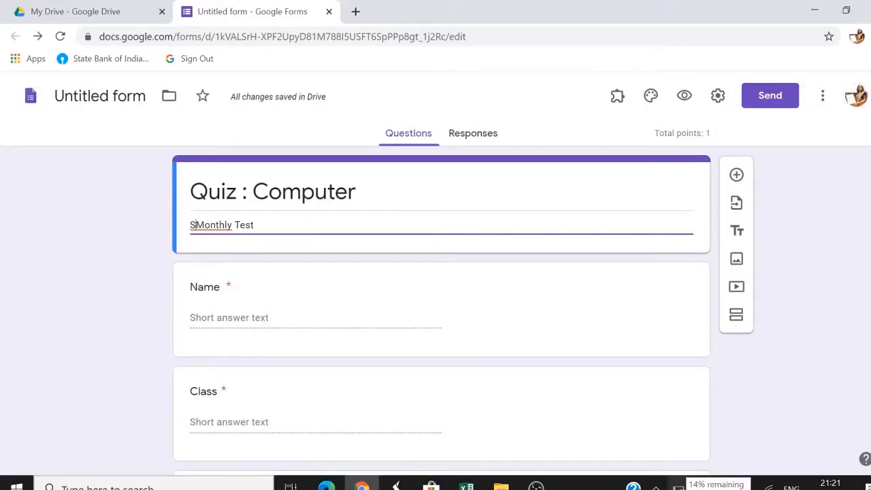
Step: Open the form preview and examine the order in which the questions are presented
left_click(686, 102)
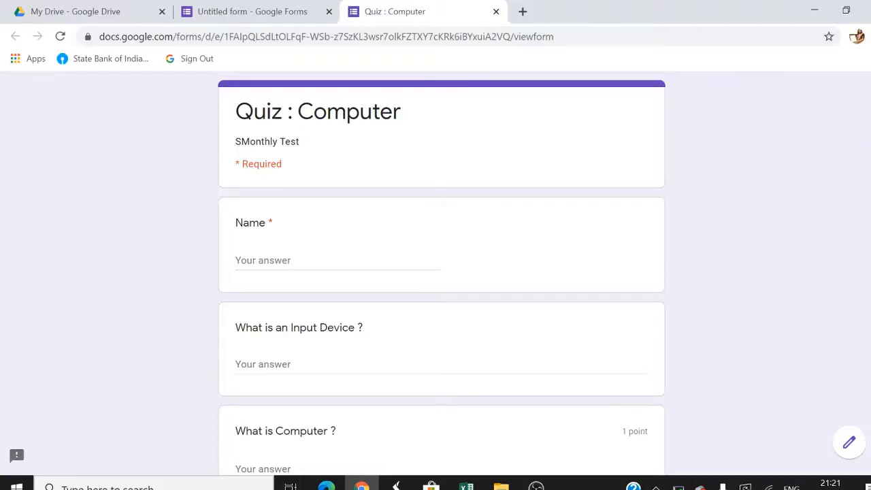
scroll(442, 272, "down", 2)
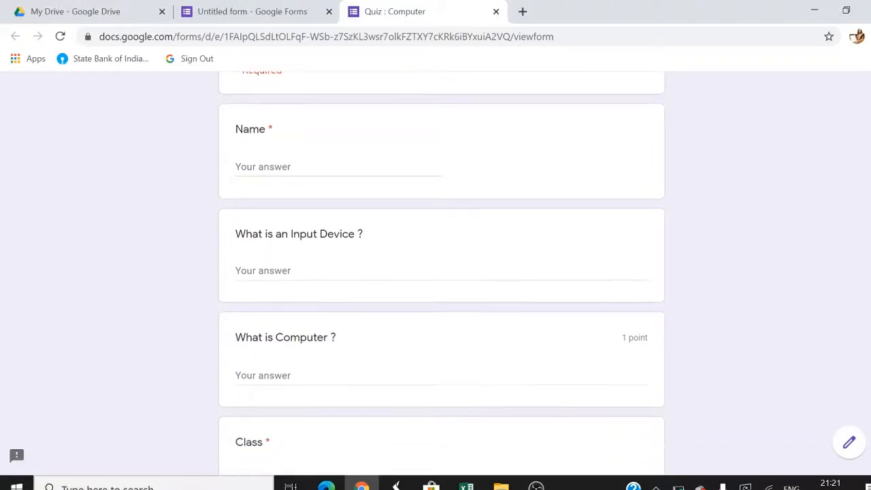
scroll(442, 272, "down", 3)
scroll(441, 273, "up", 4)
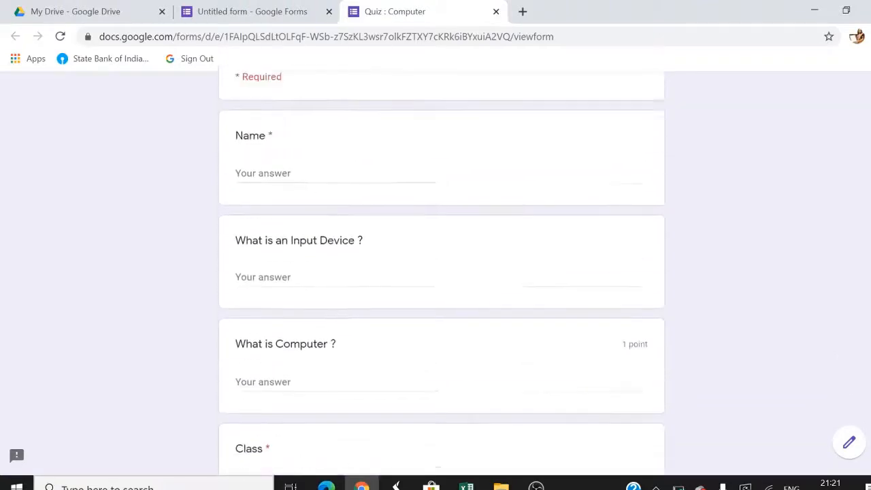
scroll(441, 272, "up", 1)
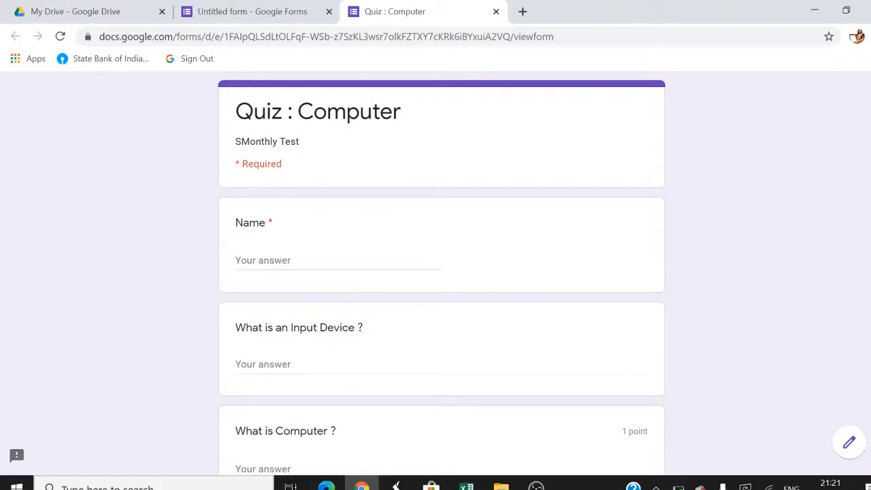
scroll(441, 272, "down", 2)
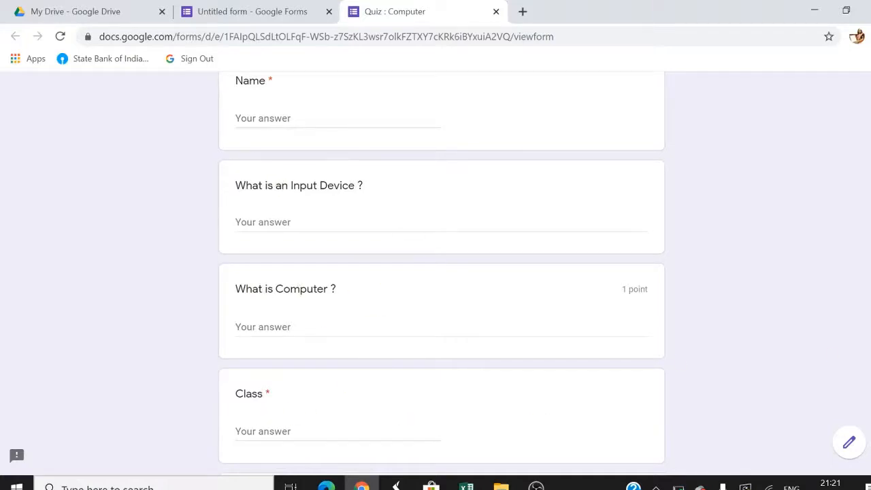
scroll(441, 272, "down", 3)
scroll(134, 78, "up", 6)
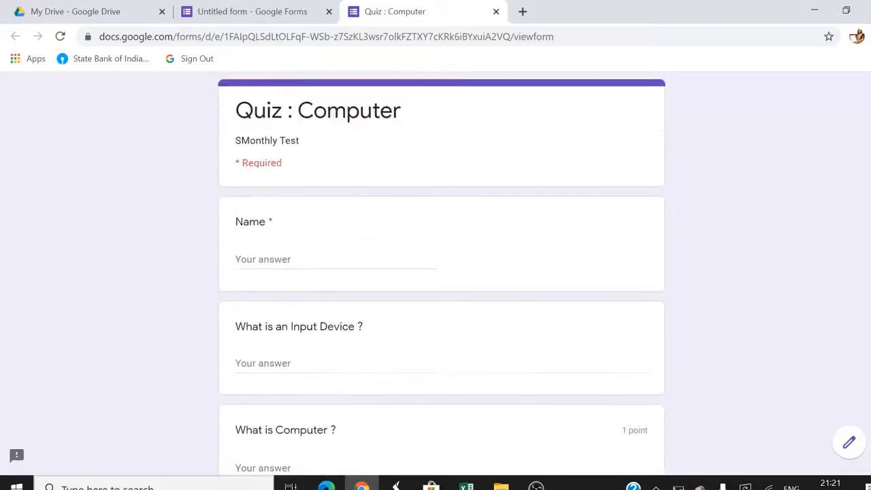
Step: Reload the preview to check the question order again, and close the preview
left_click(60, 36)
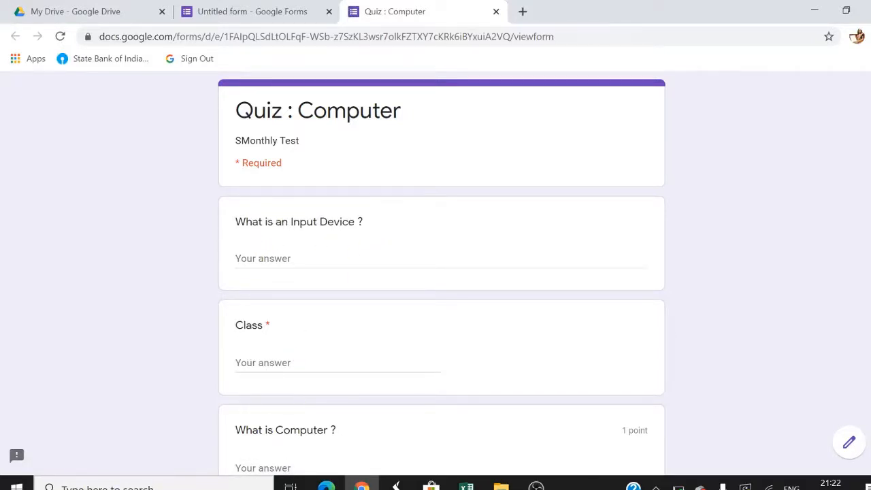
scroll(324, 400, "down", 4)
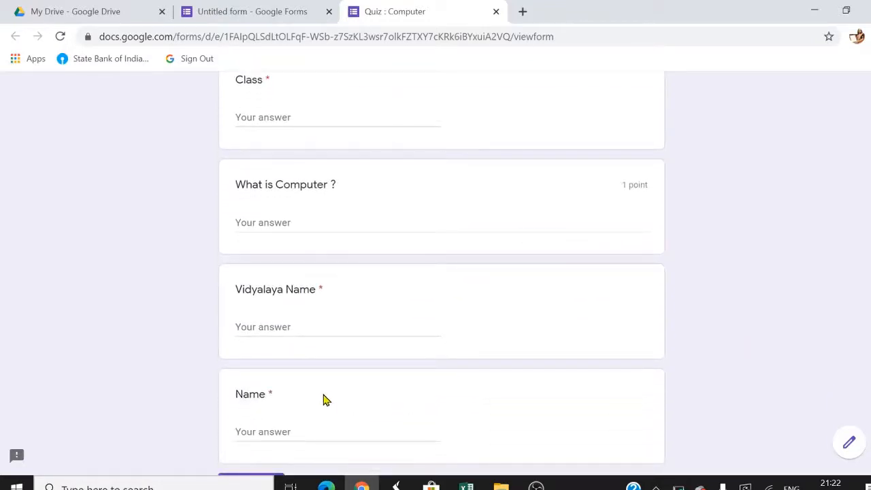
scroll(441, 273, "down", 2)
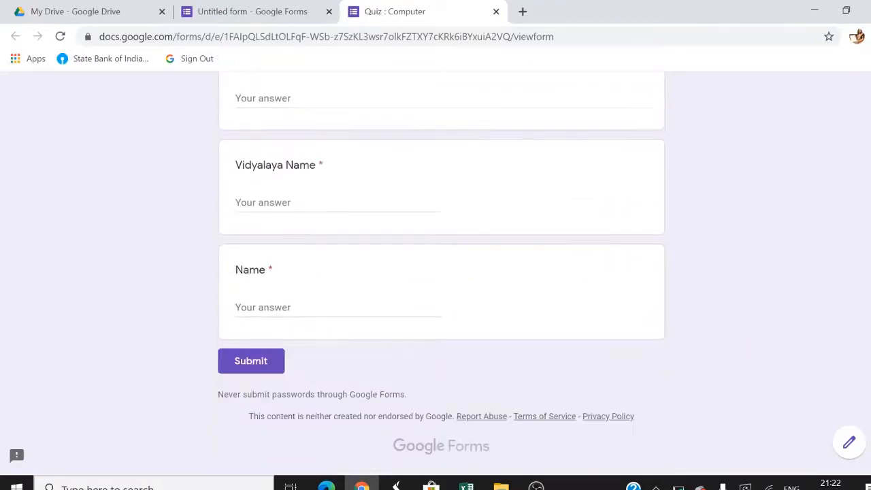
left_click(497, 13)
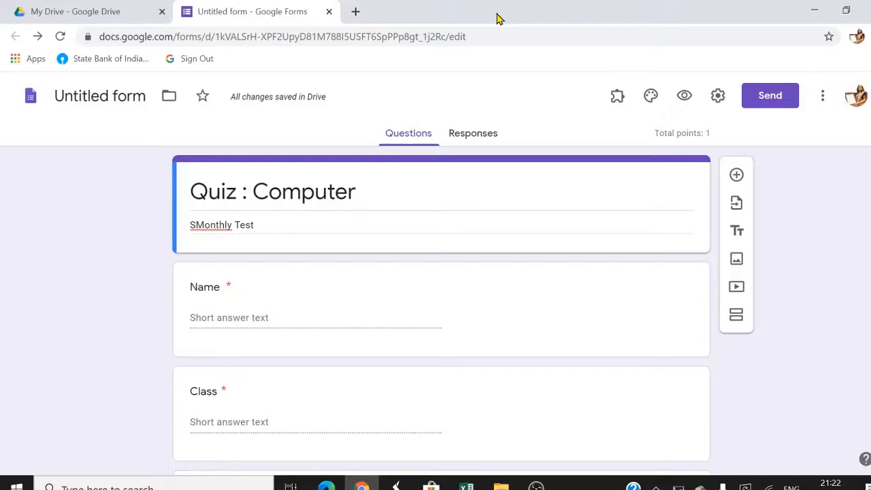
Step: Insert a new section between the "Vidyalaya Name" question and the "What is Computer ?" question
scroll(436, 273, "down", 2)
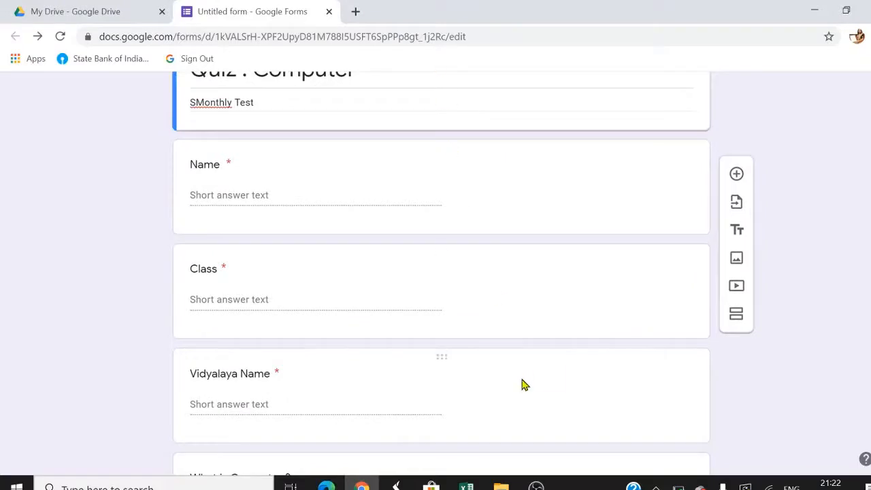
scroll(524, 384, "down", 2)
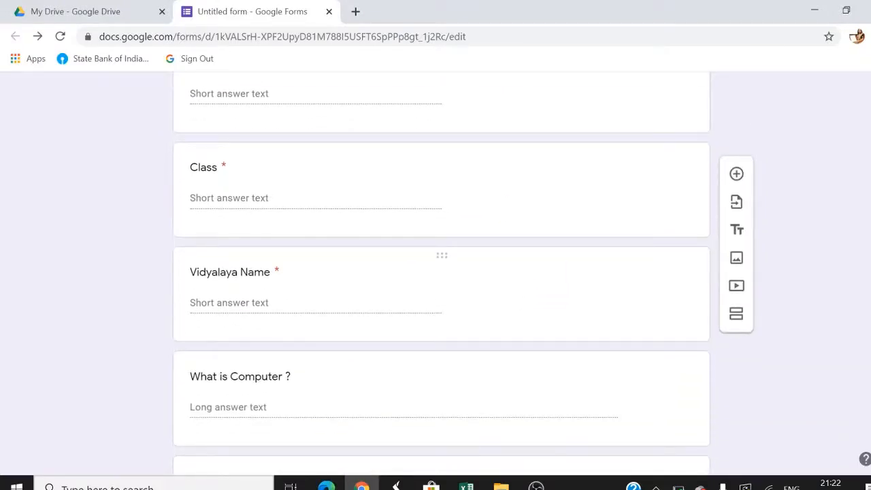
left_click(454, 331)
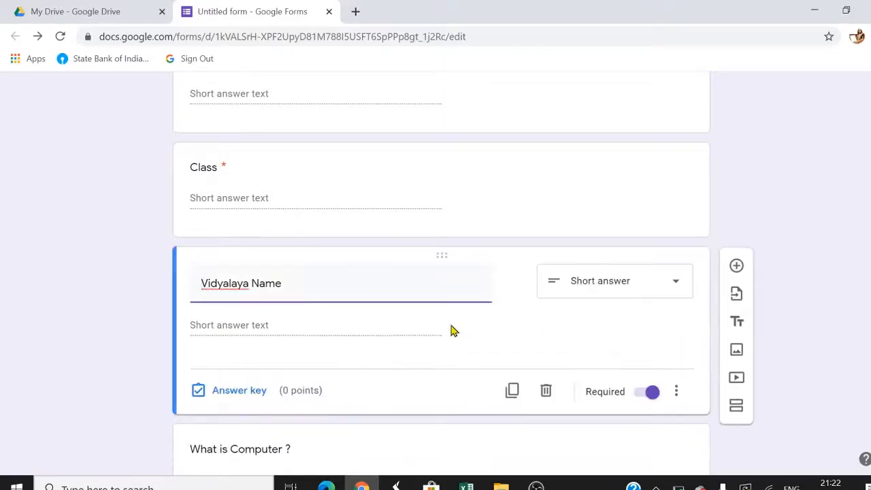
scroll(486, 405, "down", 3)
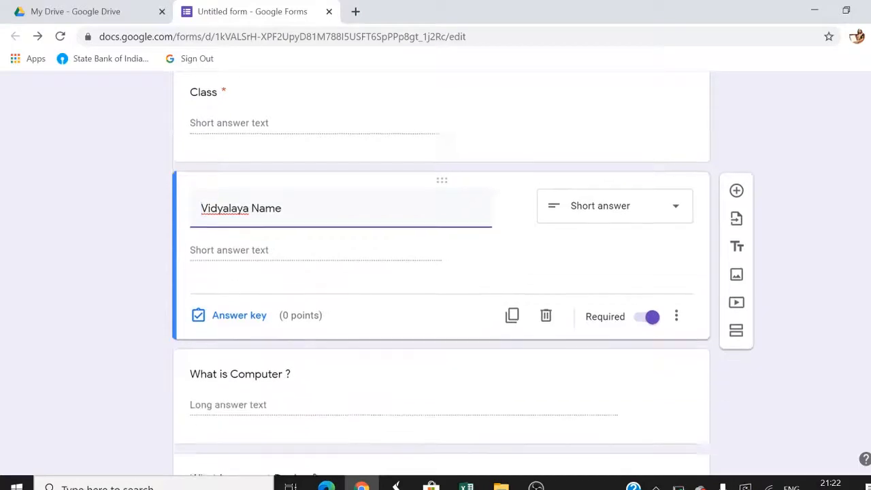
left_click(422, 236)
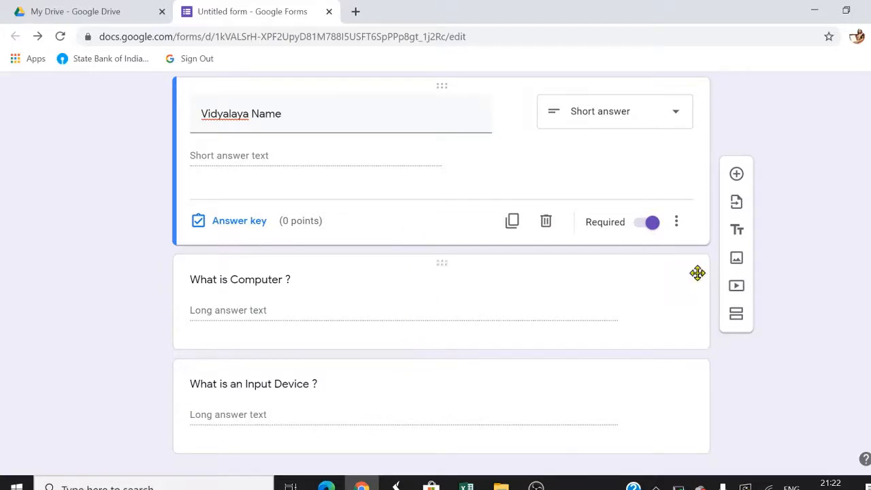
left_click(736, 315)
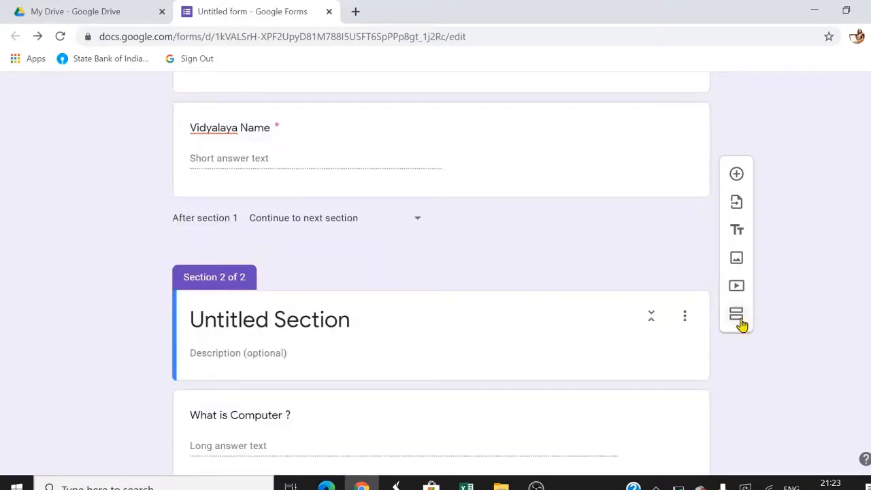
Step: Title the new section "Long Answer Questions"
scroll(741, 325, "up", 1)
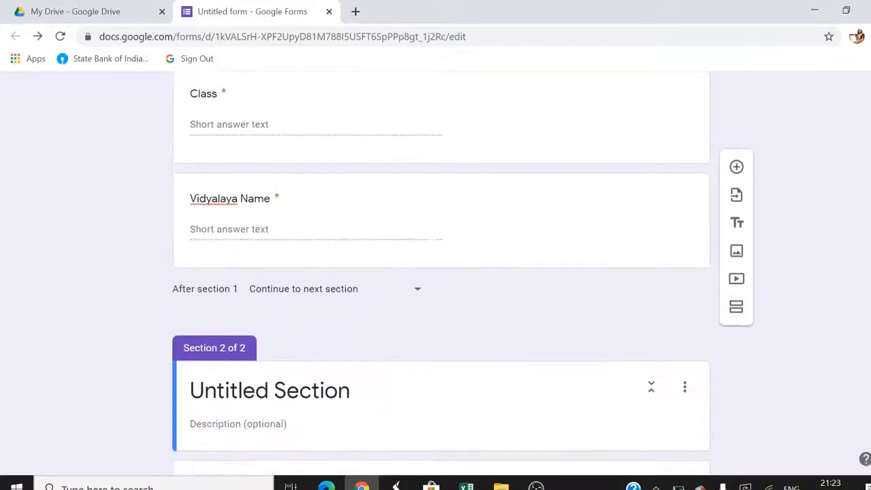
scroll(429, 194, "down", 2)
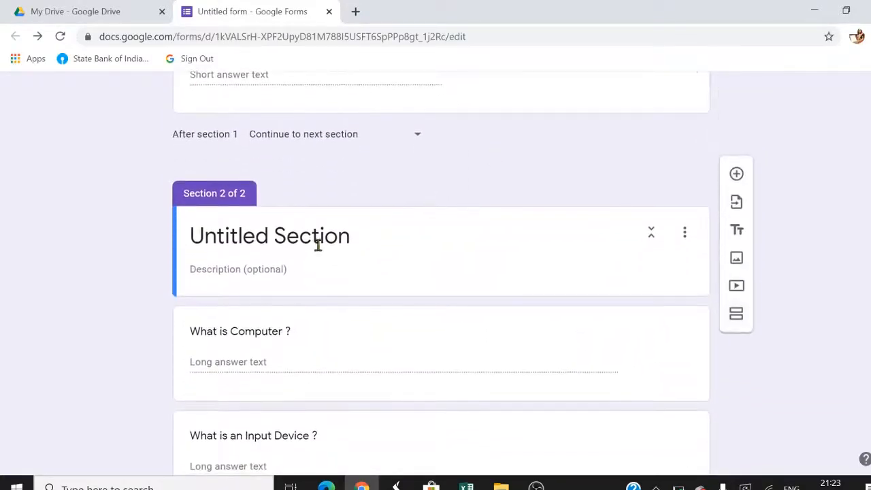
left_click(281, 233)
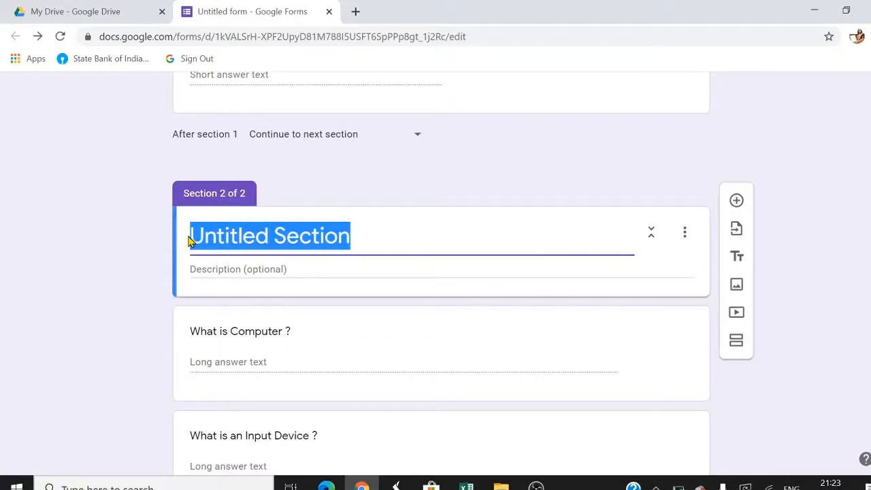
type("Long Ans")
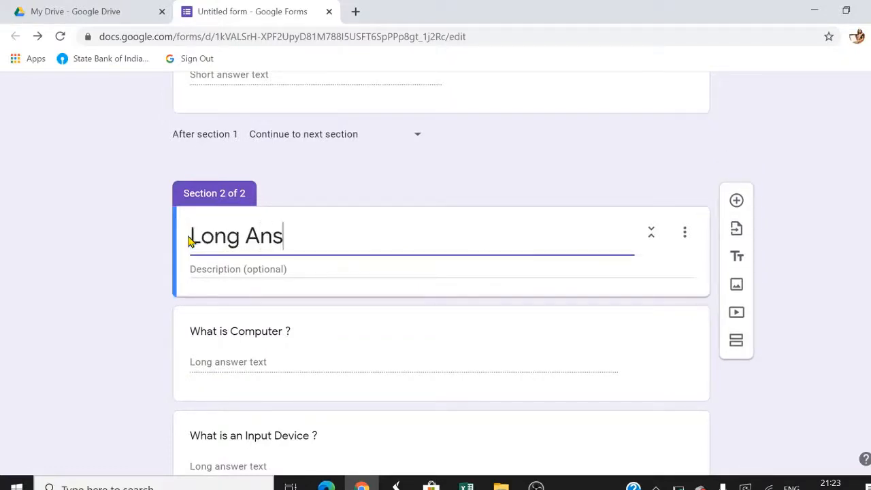
type("wer Qu")
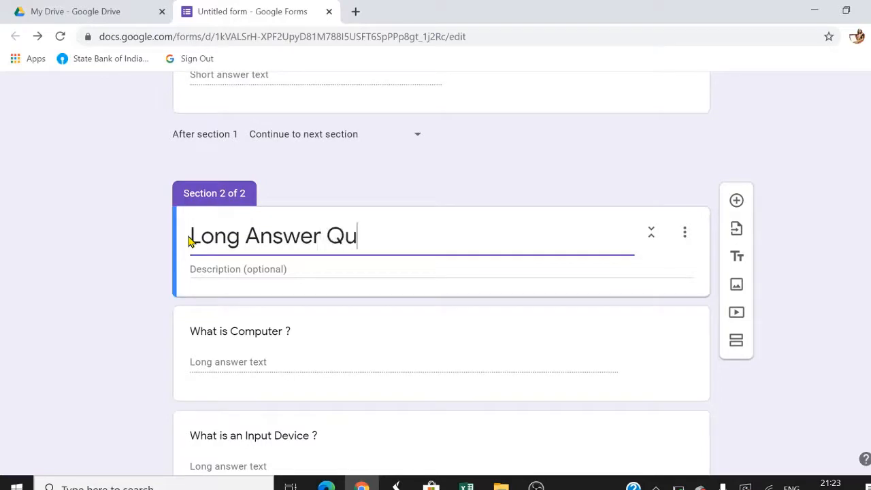
type("estions")
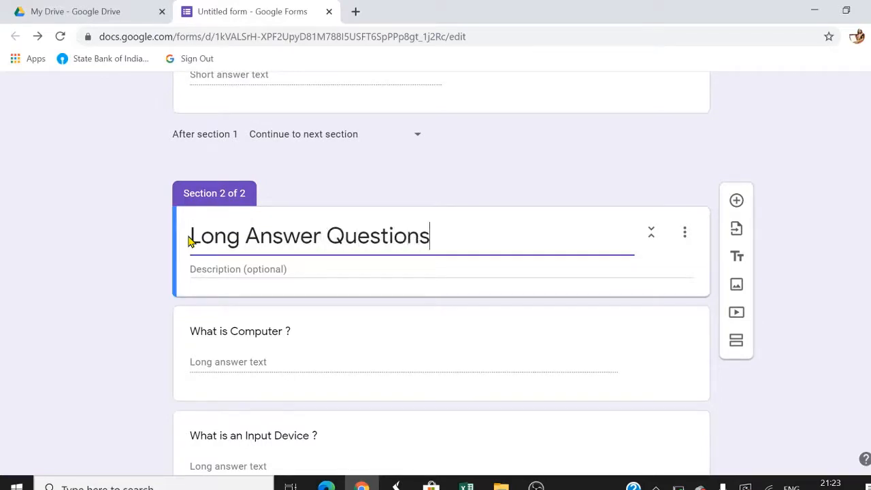
Step: Review the "What is Computer ?" and "What is an Input Device ?" questions in the second section and return to the form's beginning
scroll(425, 308, "down", 1)
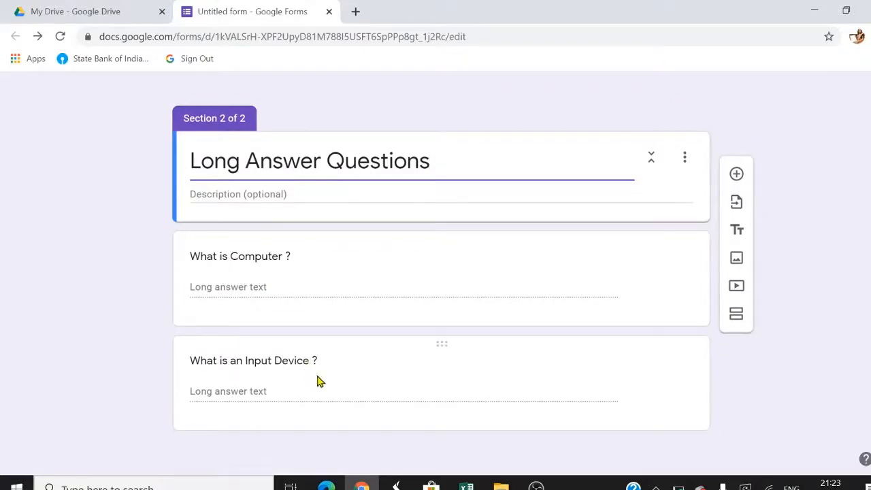
left_click(342, 375)
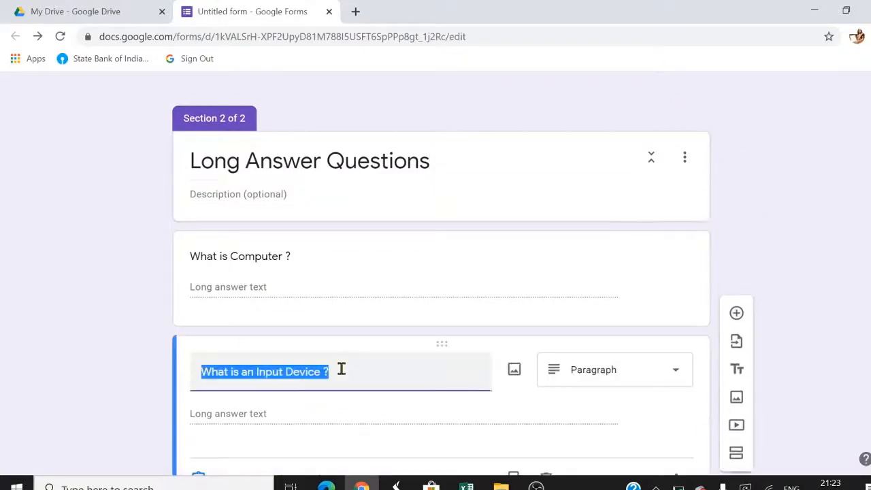
left_click(256, 286)
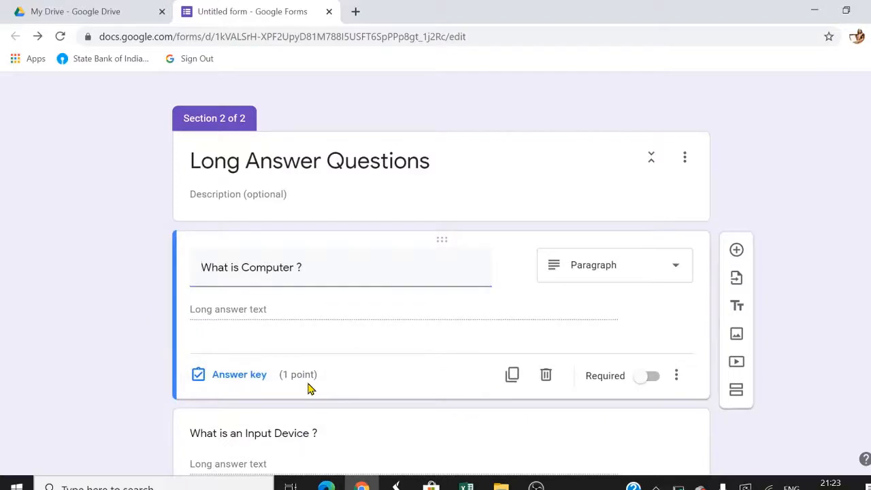
scroll(308, 388, "down", 1)
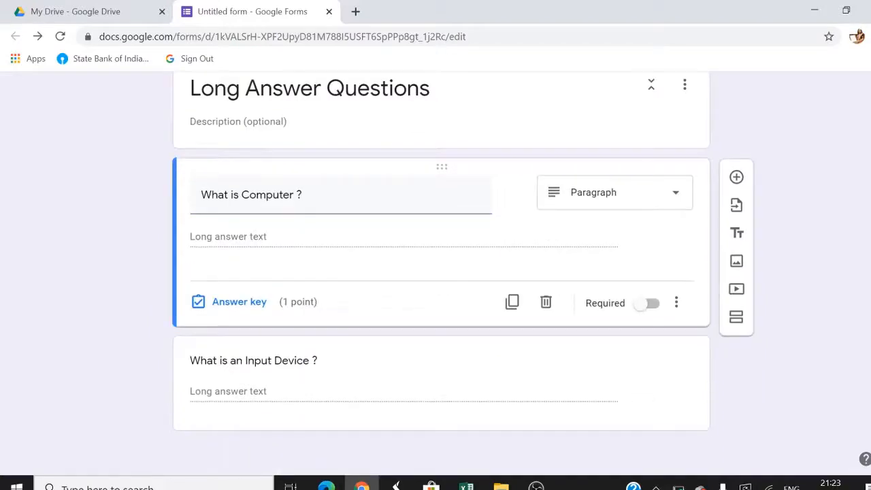
left_click(313, 382)
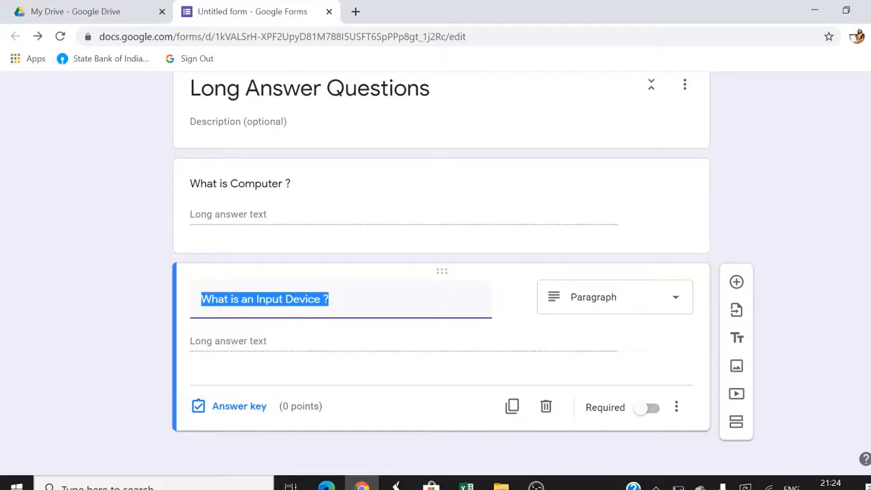
scroll(442, 273, "up", 10)
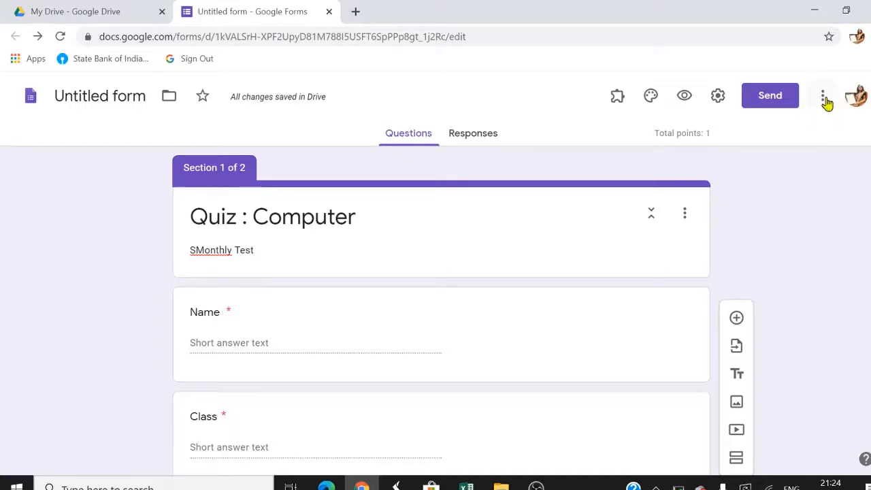
scroll(812, 129, "up", 3)
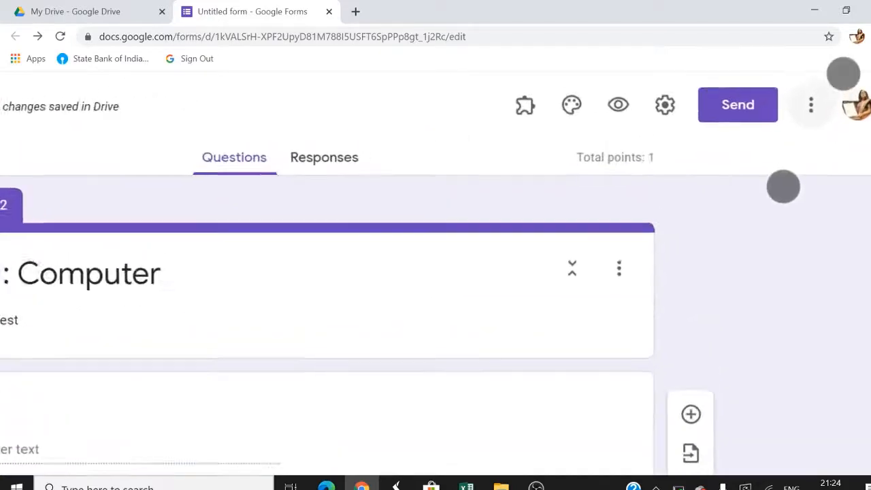
Step: Open the preferences holding the default settings for new forms and questions
left_click(809, 113)
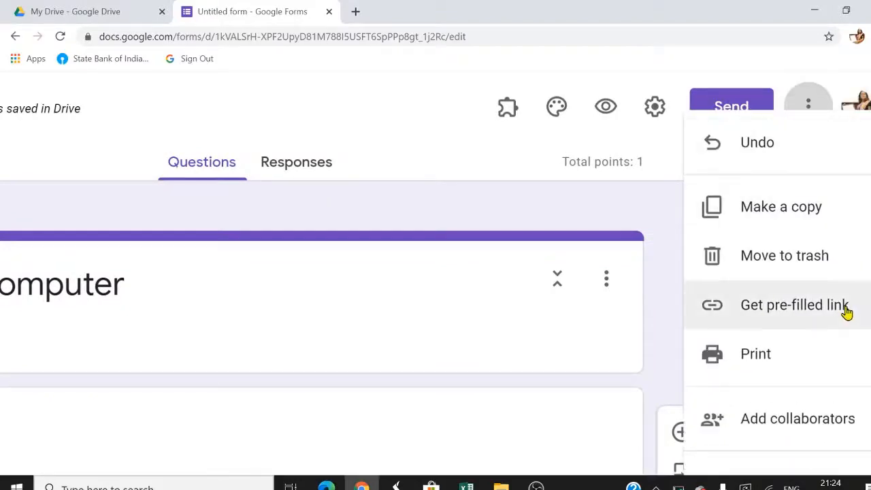
scroll(808, 456, "down", 1)
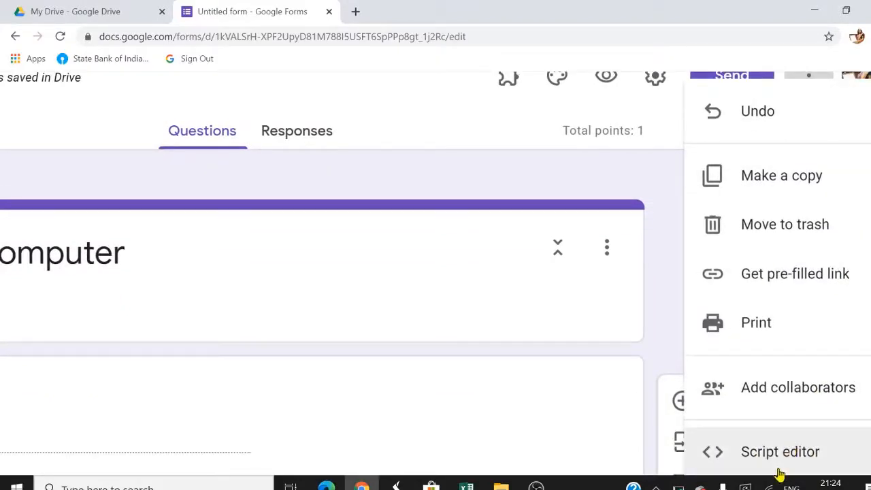
scroll(547, 230, "down", 3)
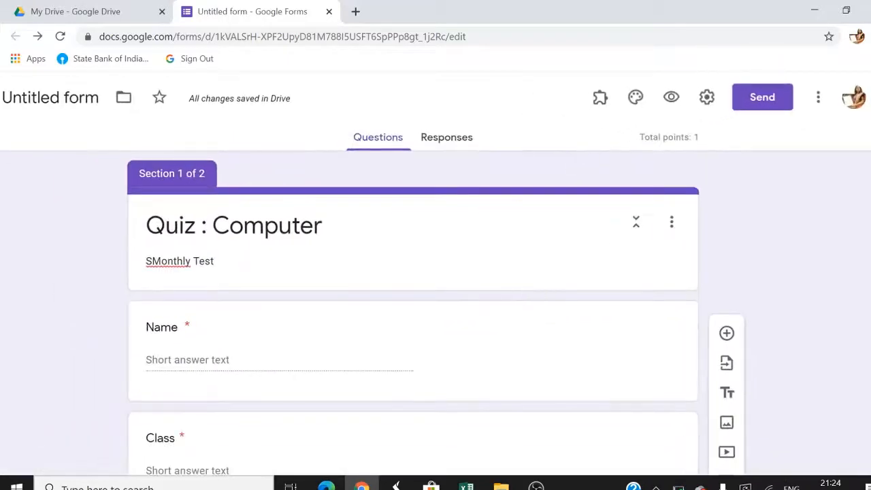
left_click(818, 97)
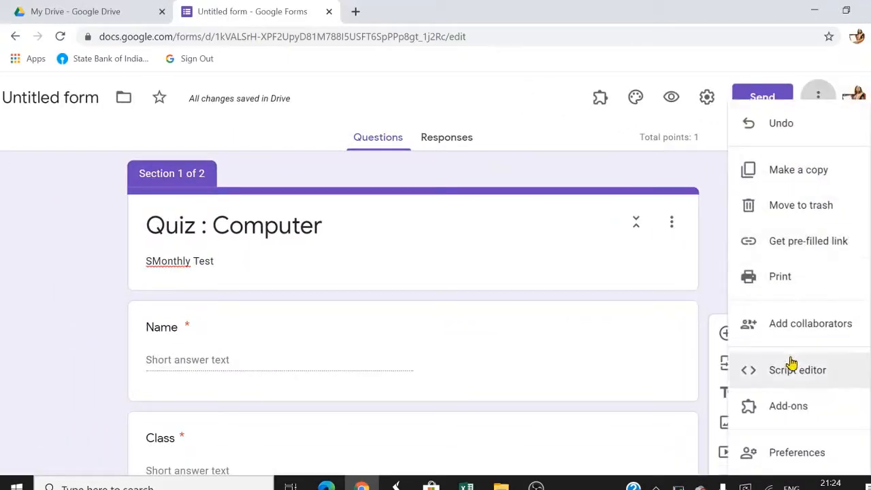
left_click(800, 459)
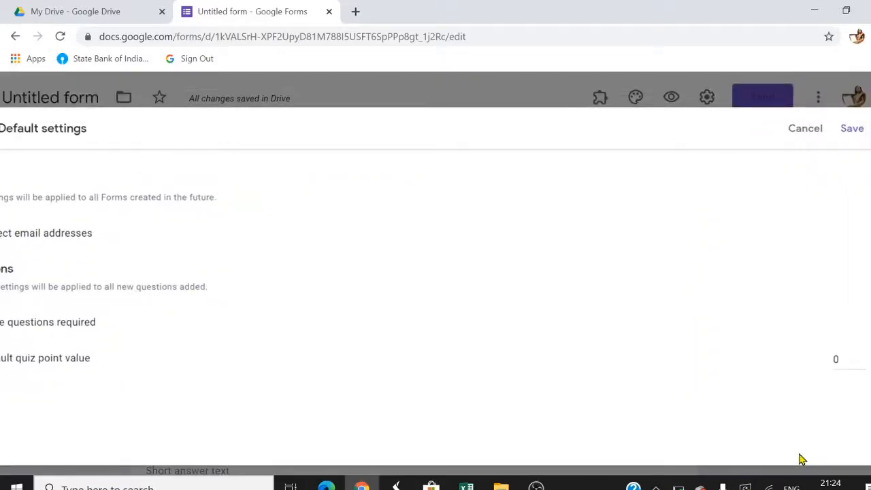
left_click(136, 487)
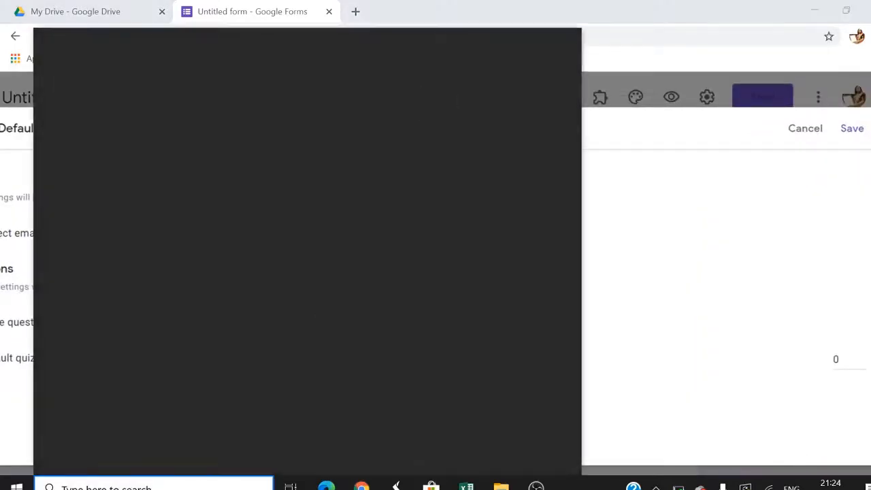
key("Escape")
scroll(498, 221, "down", 2)
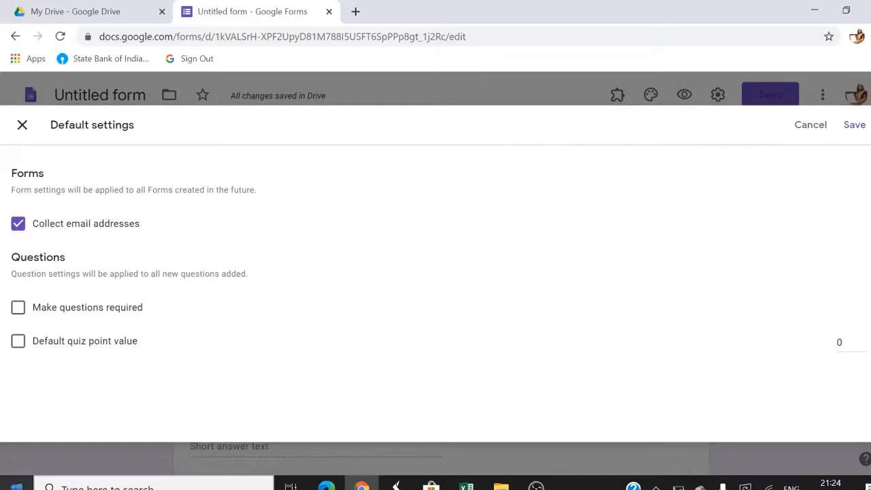
Step: Enable a default quiz point value of 3 for new questions and save the default settings
left_click(18, 310)
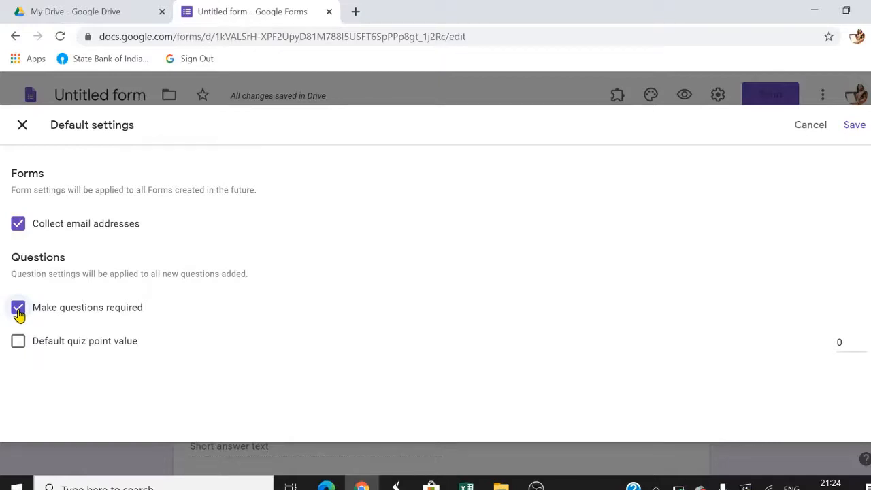
left_click(18, 310)
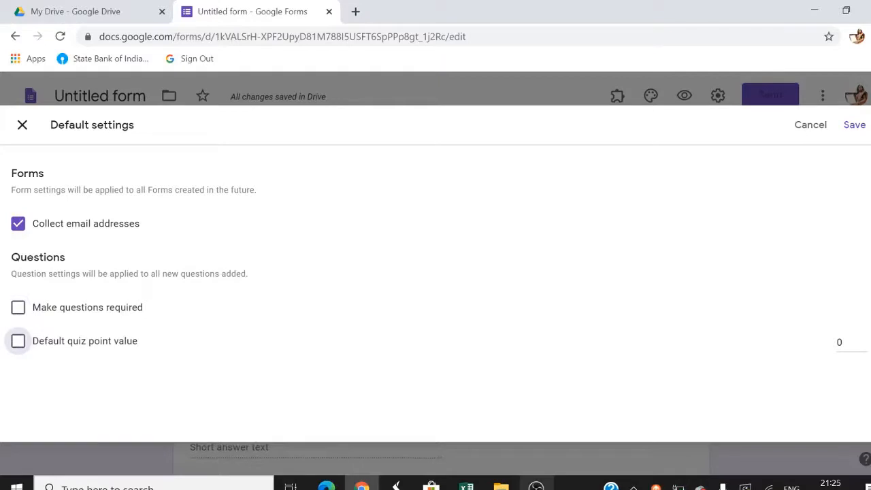
left_click(19, 343)
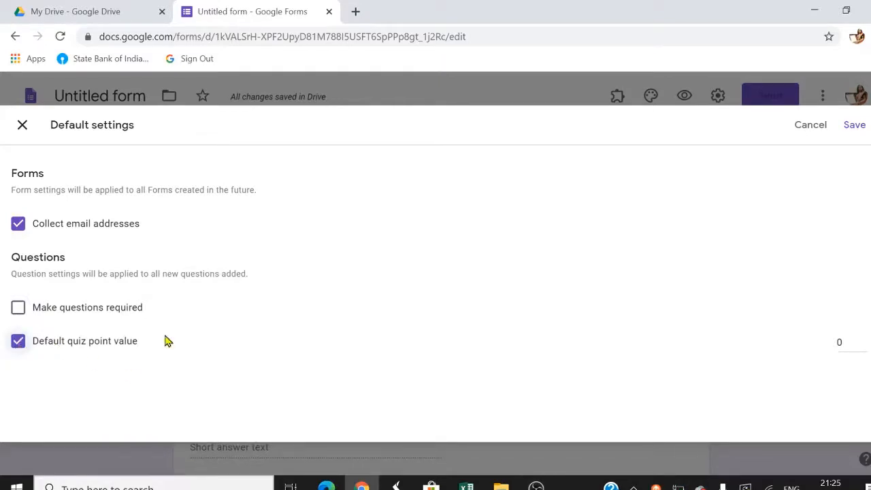
left_click(862, 342)
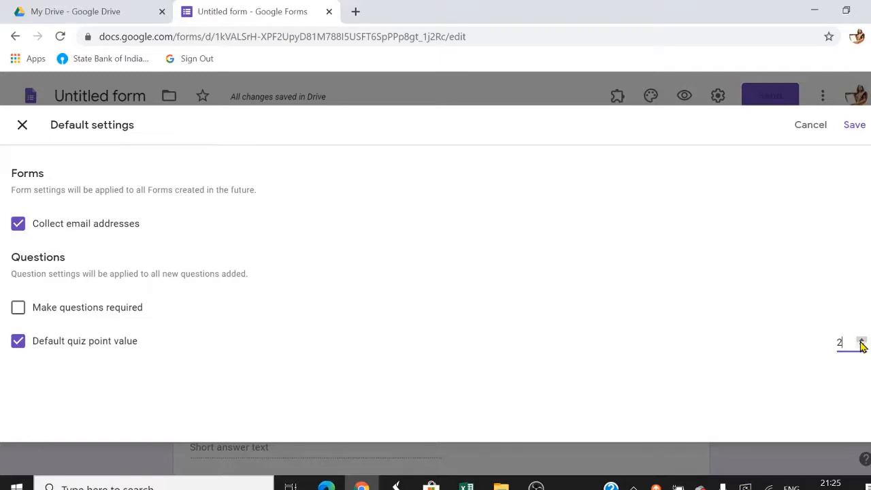
left_click(862, 342)
left_click(859, 128)
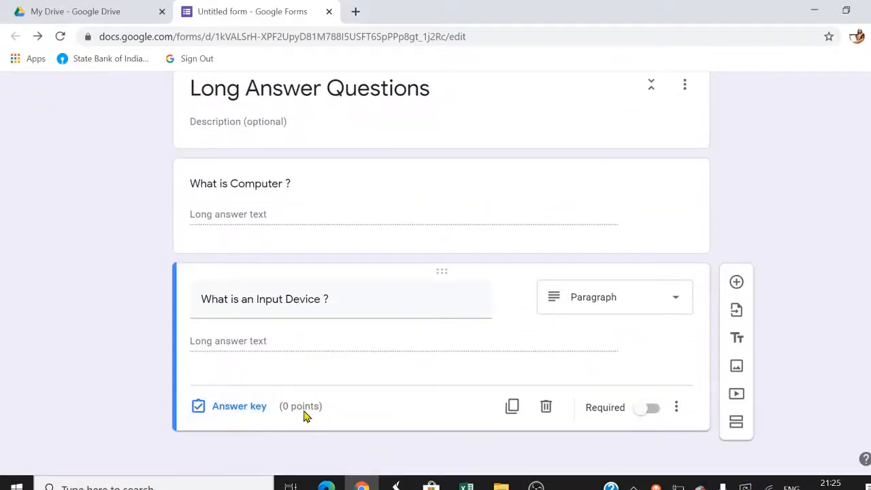
Step: Assign 3 points to the "What is an Input Device ?" question in its answer key
left_click(261, 410)
type("3")
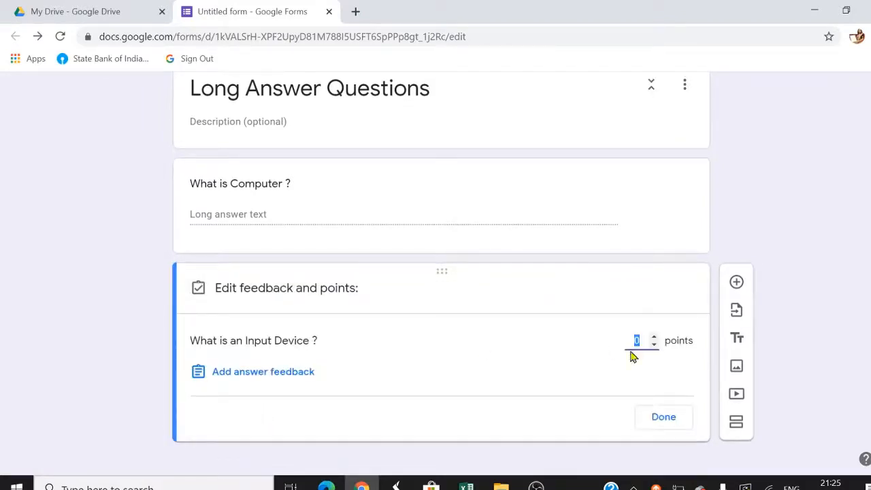
right_click(659, 421)
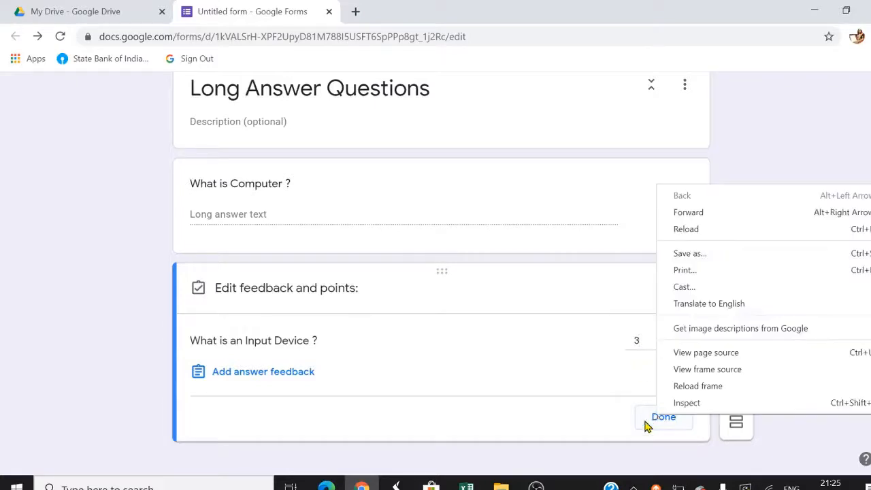
left_click(648, 422)
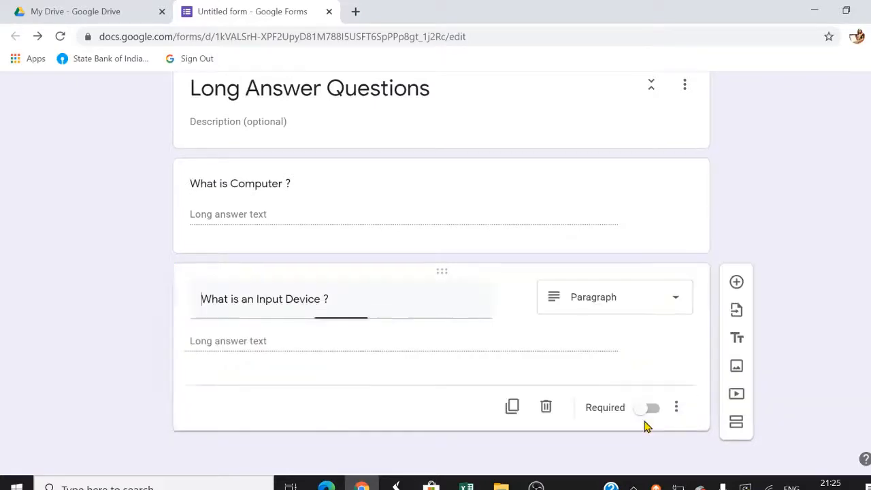
Step: Add a short-answer question reading "What is an Output Device ?" below the "What is an Input Device ?" question
left_click(737, 283)
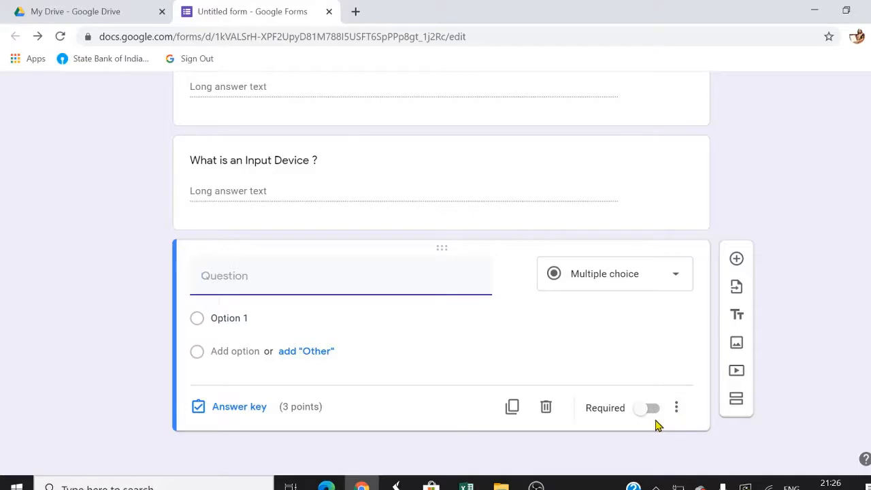
type("What")
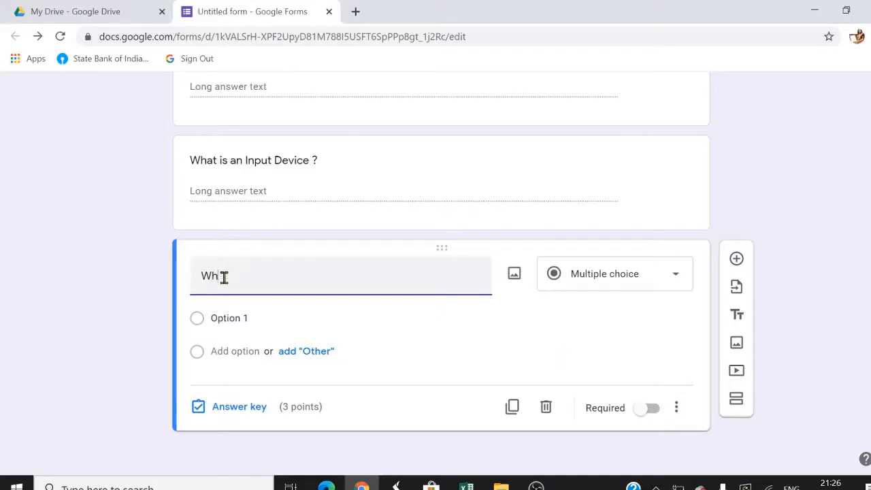
type(" is an Output Device ?")
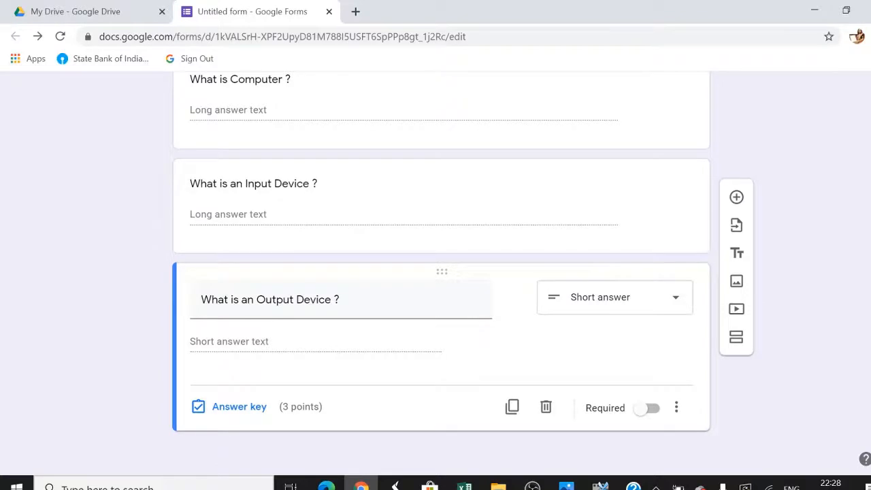
Step: Enable the progress bar in the form's presentation settings and save them
scroll(441, 272, "up", 12)
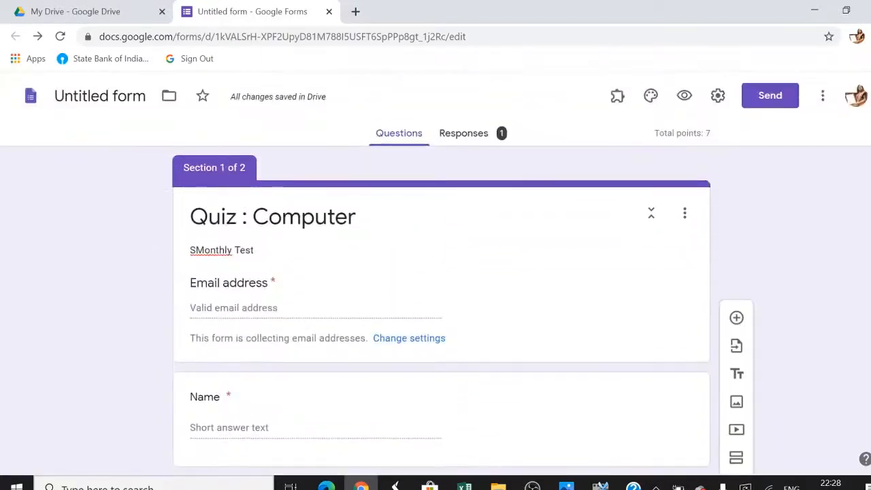
left_click(720, 101)
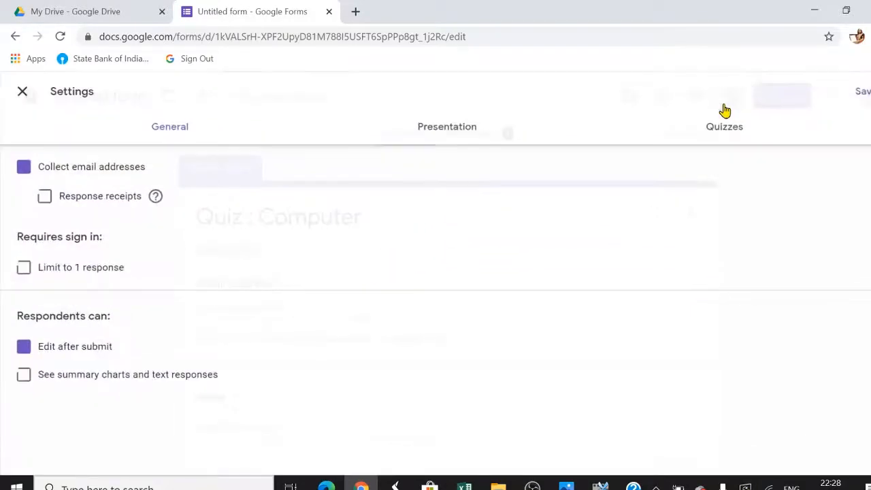
left_click(452, 133)
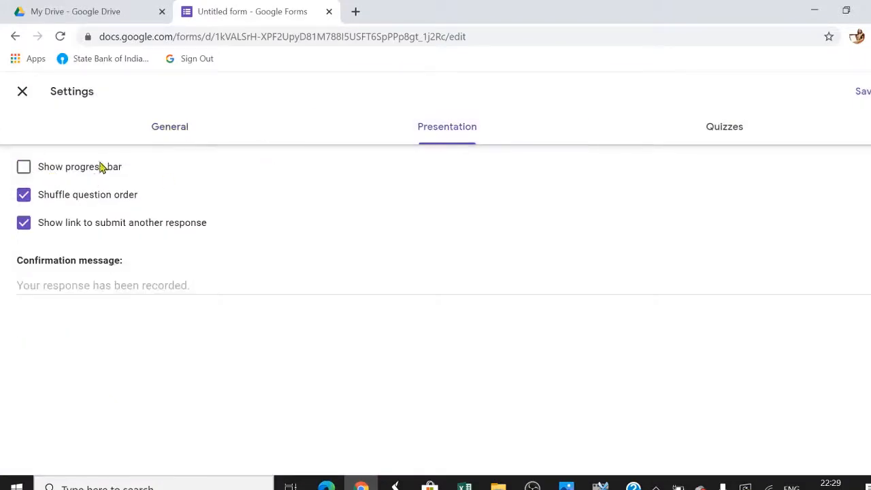
left_click(24, 170)
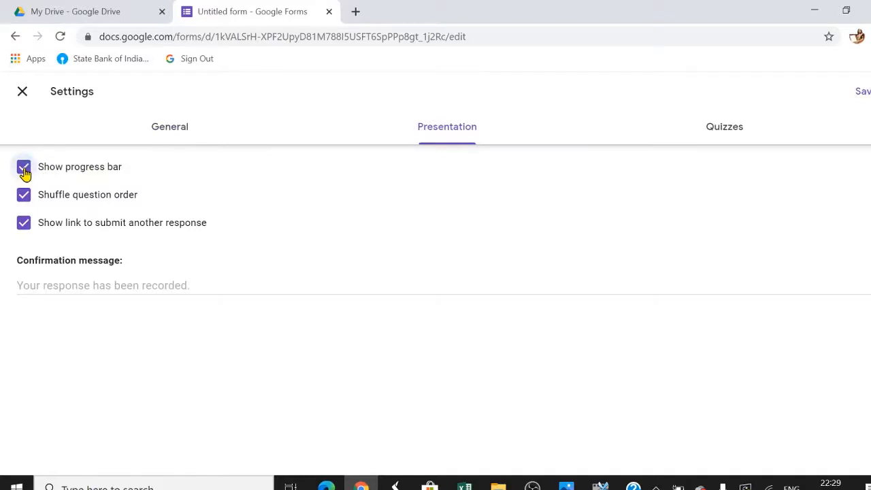
left_click(865, 93)
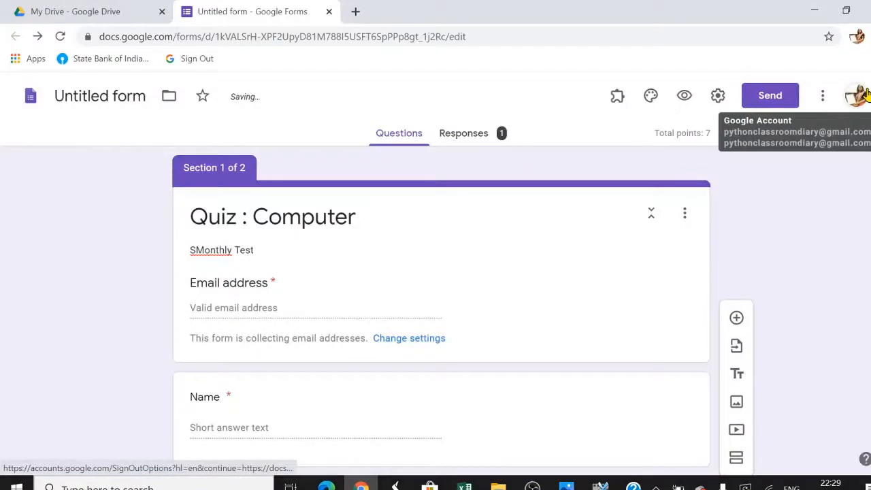
Step: Preview the form and fill in the respondent's email address
left_click(685, 98)
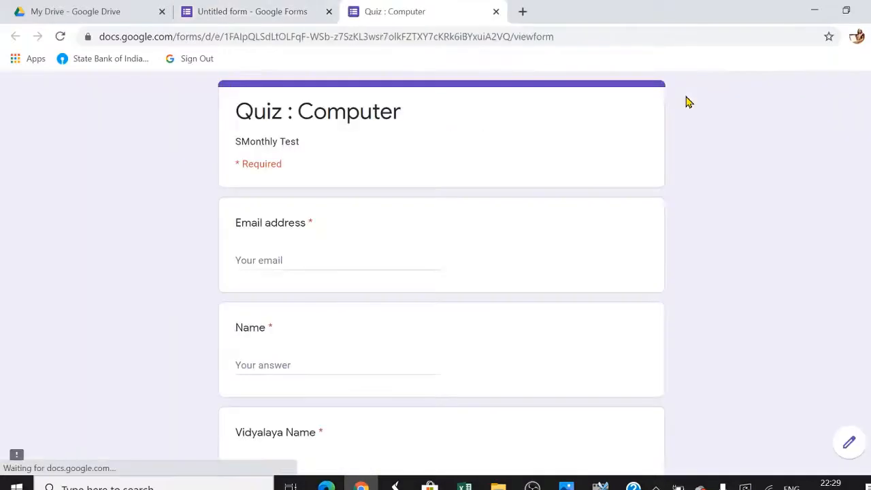
left_click(325, 259)
left_click(331, 287)
scroll(441, 273, "down", 3)
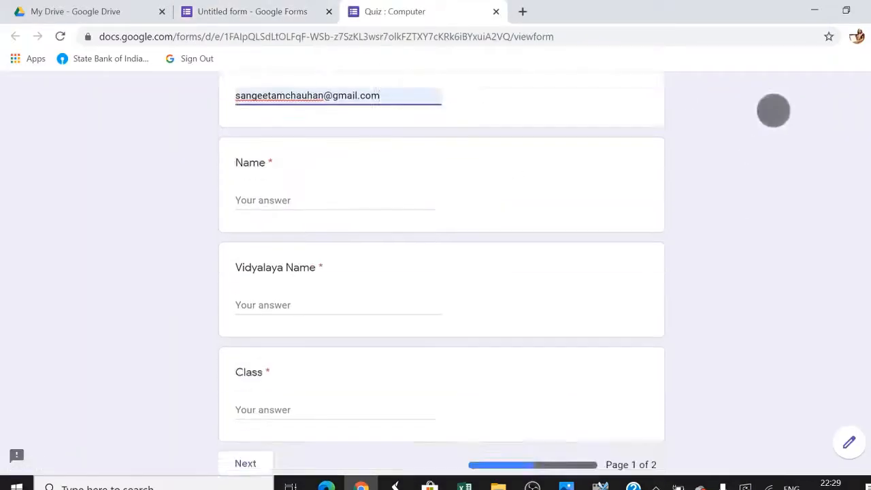
Step: Fill in the preview with a sample respondent name, "VBBC" as the Vidyalaya Name and 12 as the Class
left_click(321, 136)
type("GFGHFHG")
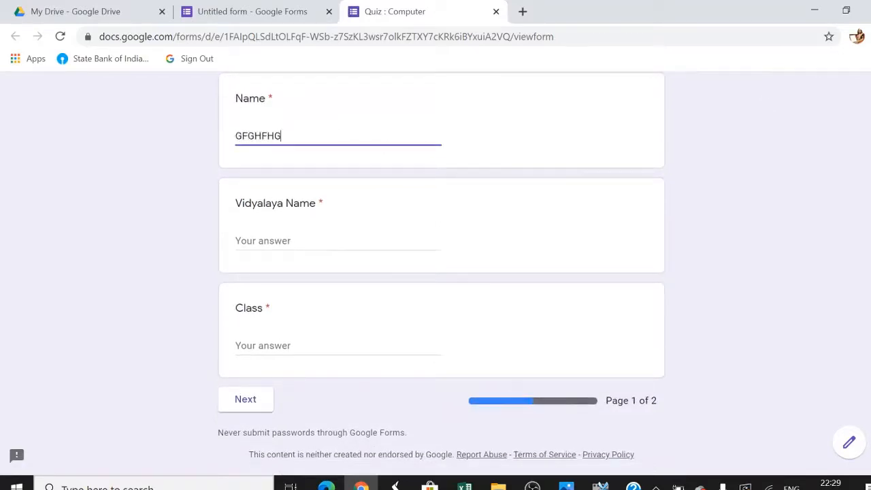
key("Tab")
type("VBBC")
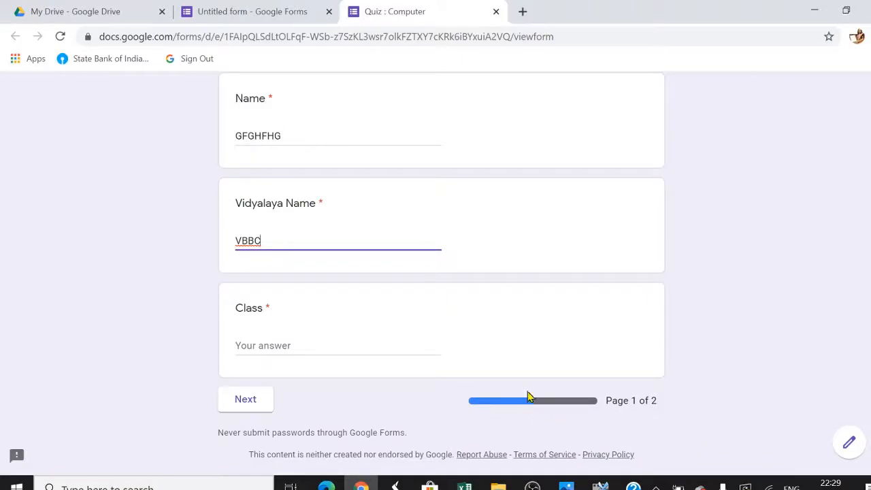
left_click(266, 337)
type("12")
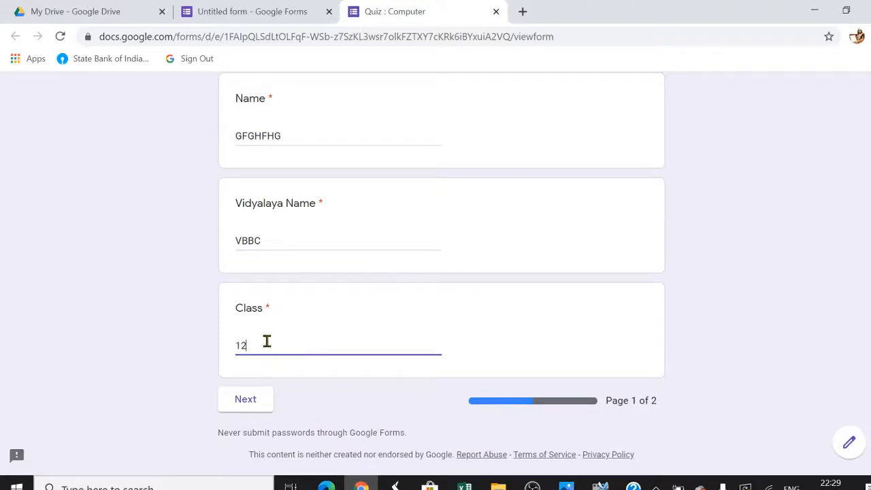
Step: Check the questions on the preview's "Long Answer Questions" page and close the preview
left_click(250, 403)
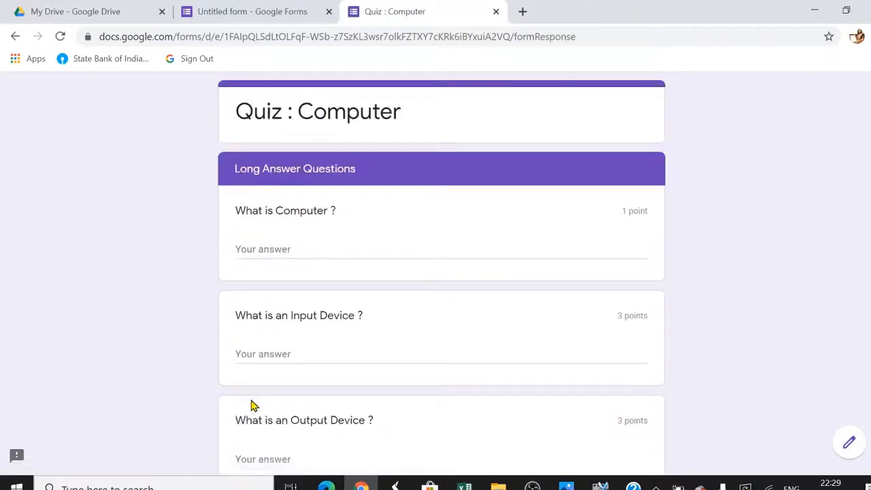
scroll(251, 405, "down", 2)
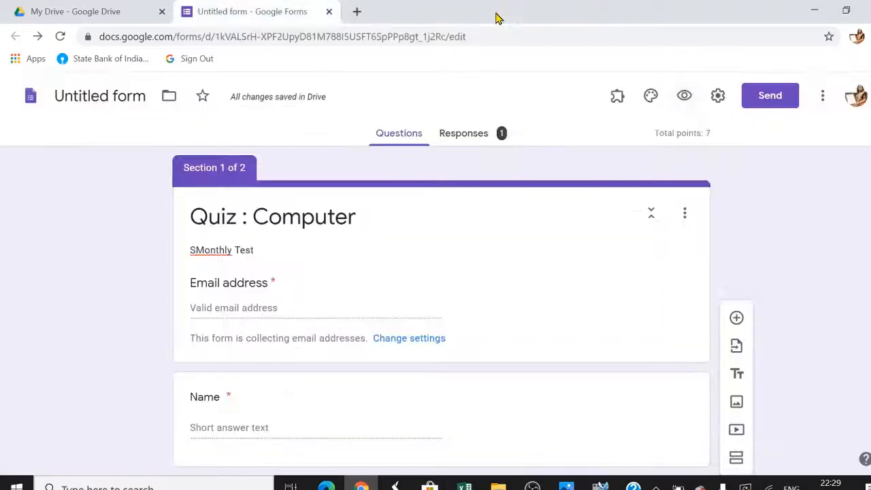
left_click(495, 12)
scroll(809, 323, "down", 10)
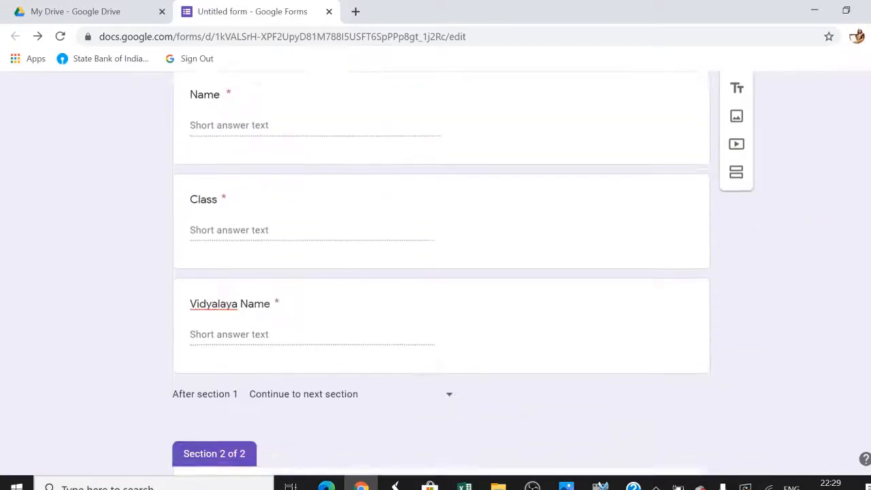
scroll(441, 273, "up", 10)
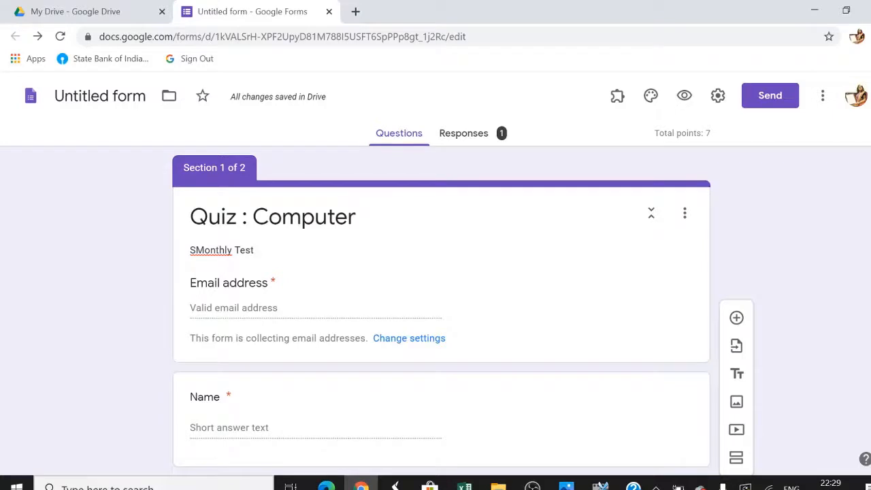
scroll(441, 273, "down", 2)
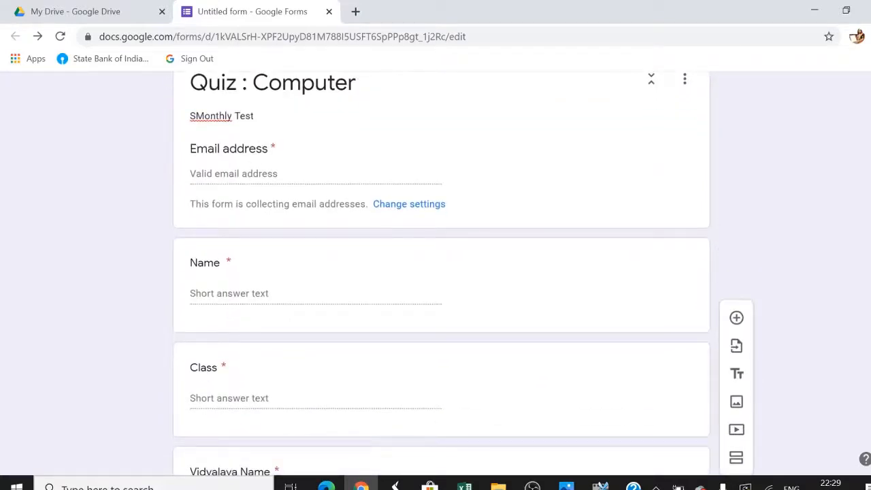
scroll(441, 273, "up", 2)
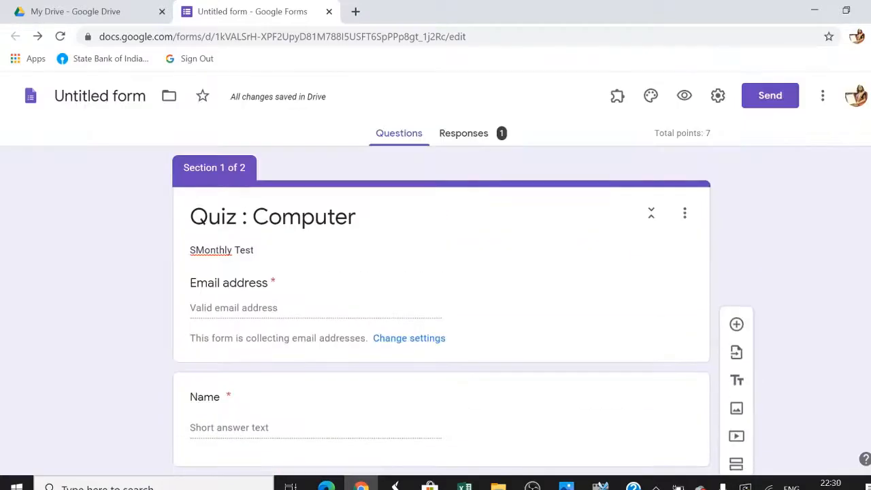
Step: Limit respondents to 1 response in the form's general settings and save the settings
left_click(719, 98)
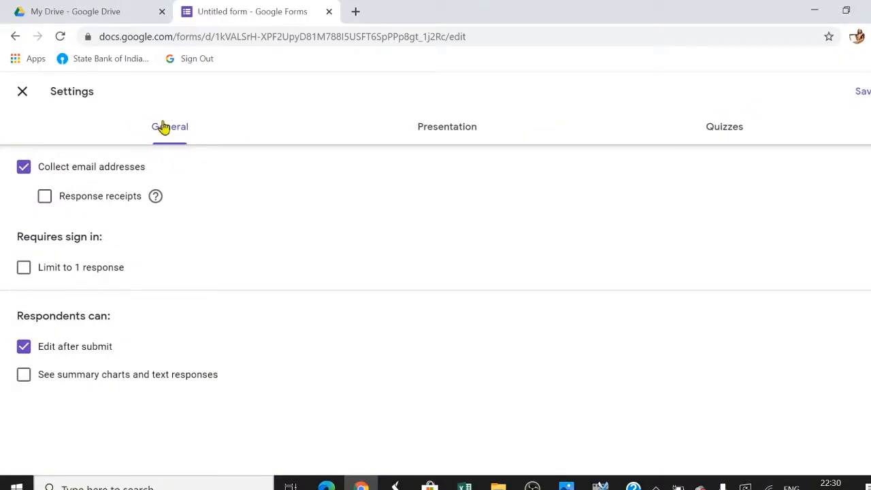
left_click(26, 273)
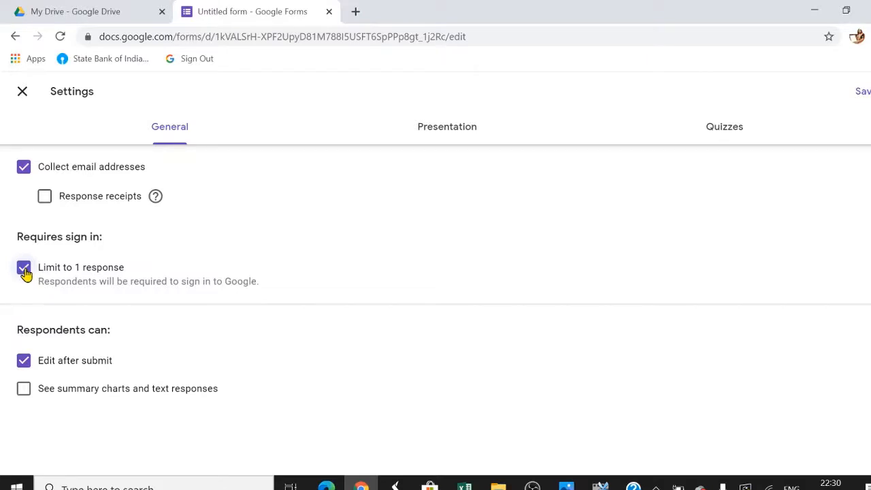
left_click(863, 94)
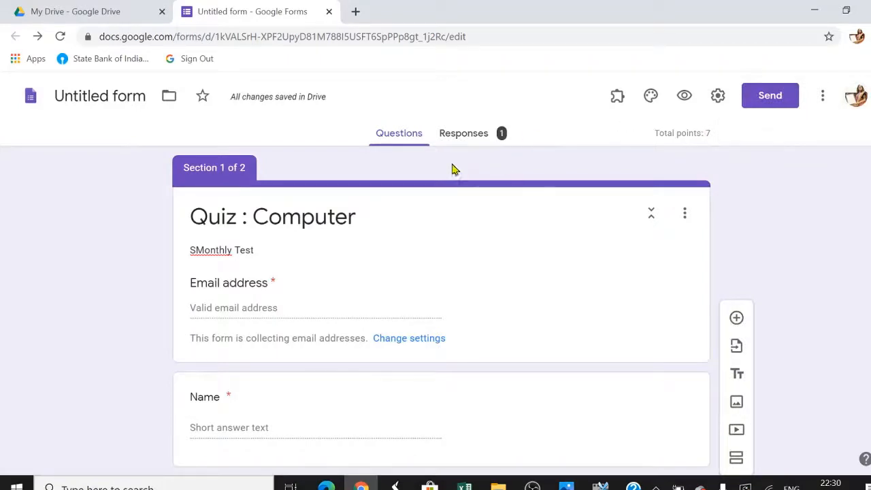
Step: Preview the form, open the existing response for editing to review its answers, and return to the form editor
left_click(684, 98)
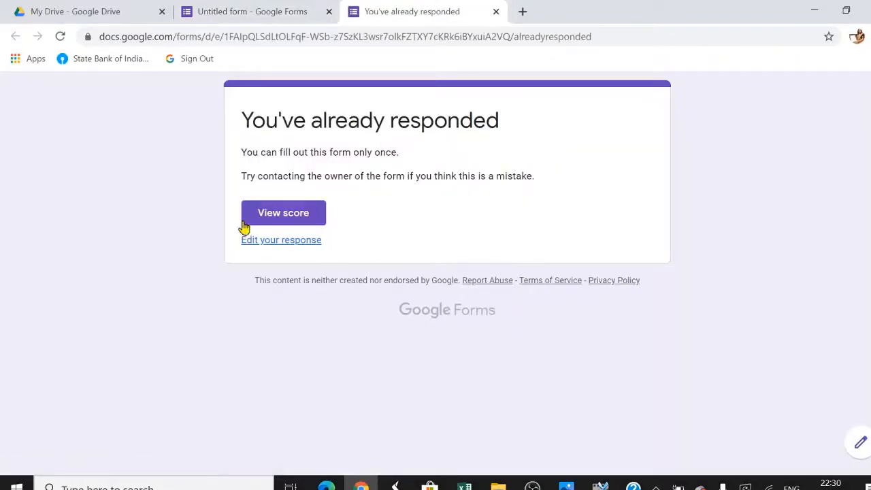
left_click(268, 11)
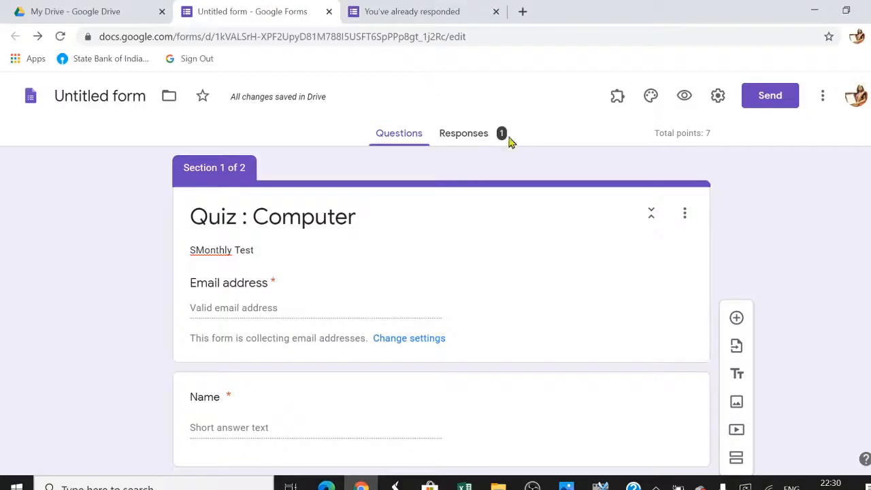
left_click(436, 11)
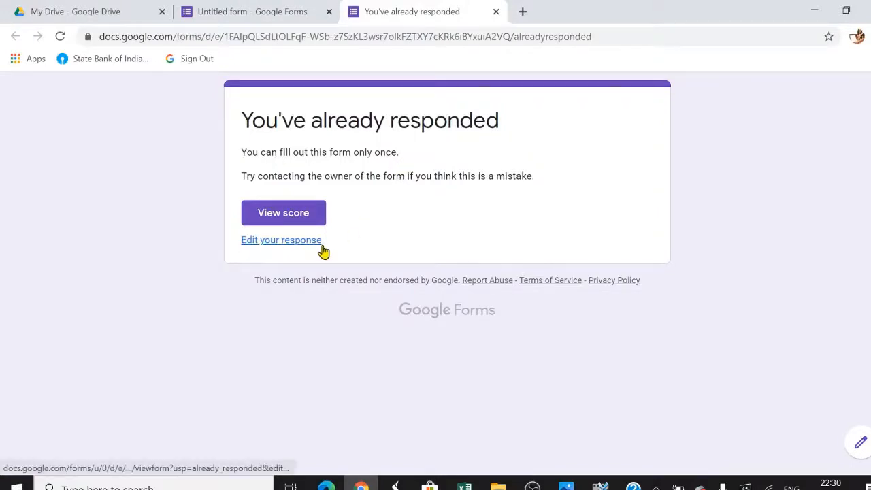
left_click(279, 242)
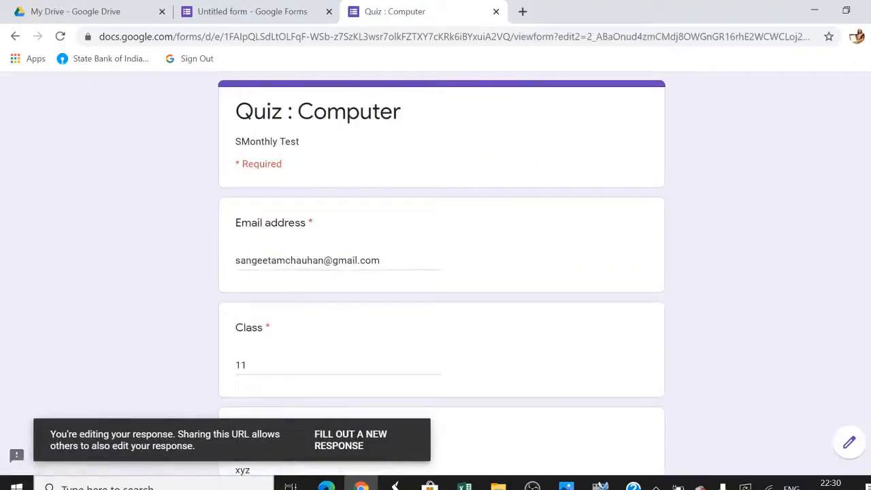
scroll(442, 272, "down", 4)
scroll(442, 272, "up", 4)
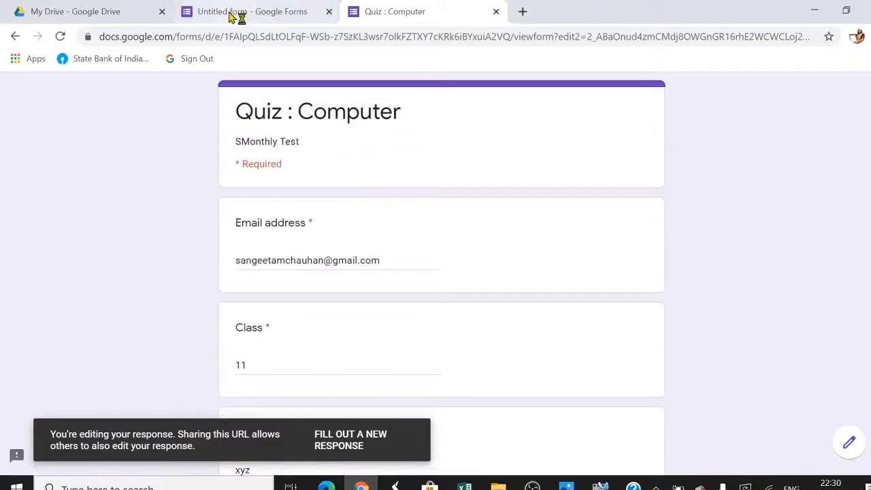
left_click(262, 17)
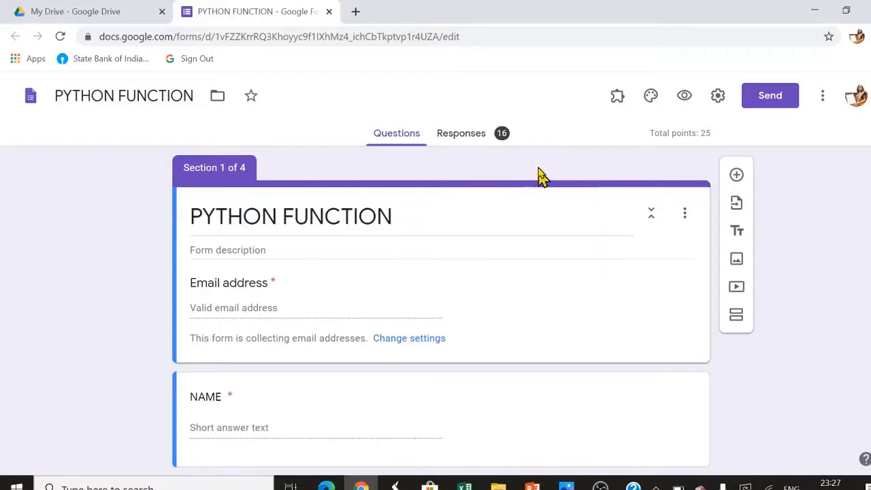
Step: Create a new spreadsheet from the PYTHON FUNCTION form's responses, keeping the suggested spreadsheet name
left_click(480, 142)
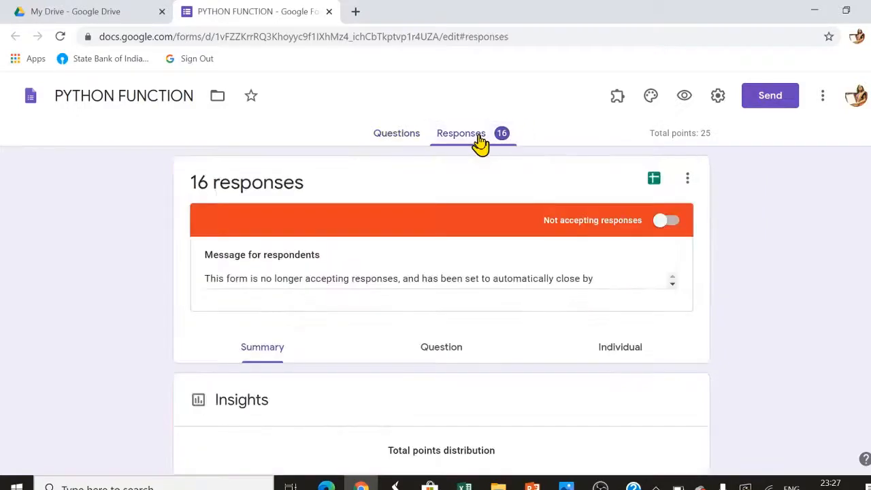
left_click(655, 181)
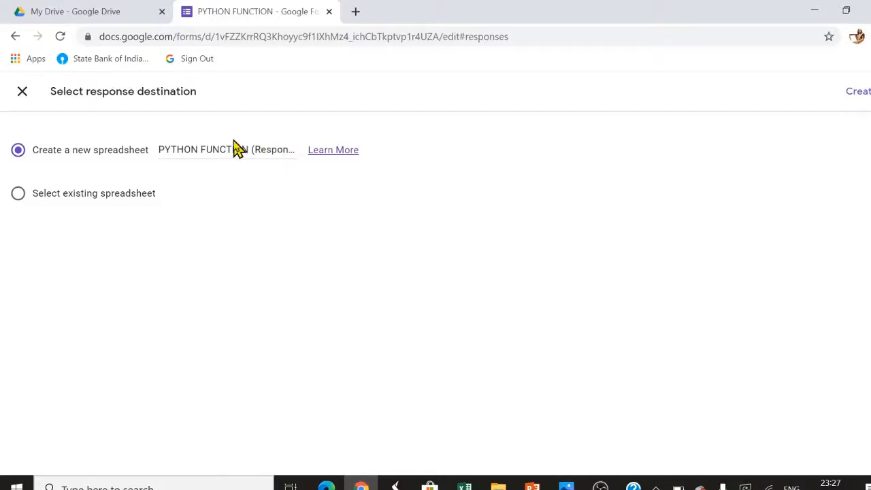
left_click(862, 93)
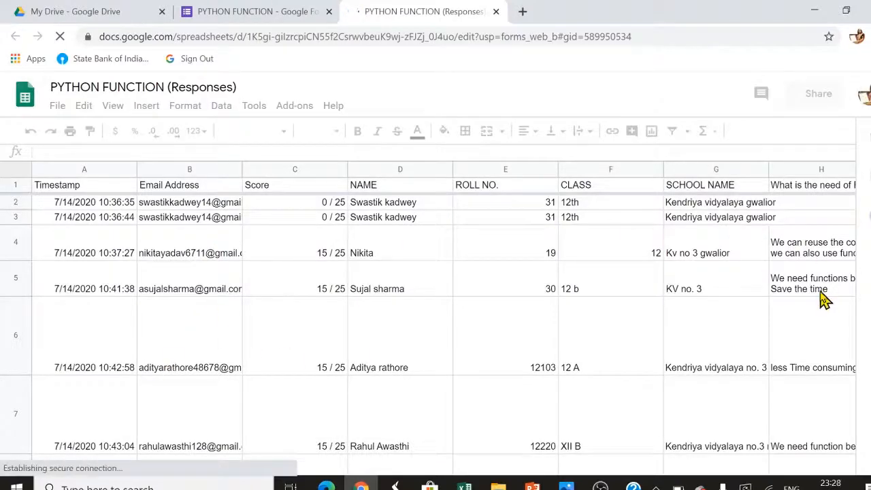
Step: Examine the response rows and answer columns in the PYTHON FUNCTION (Responses) spreadsheet
scroll(420, 292, "down", 3)
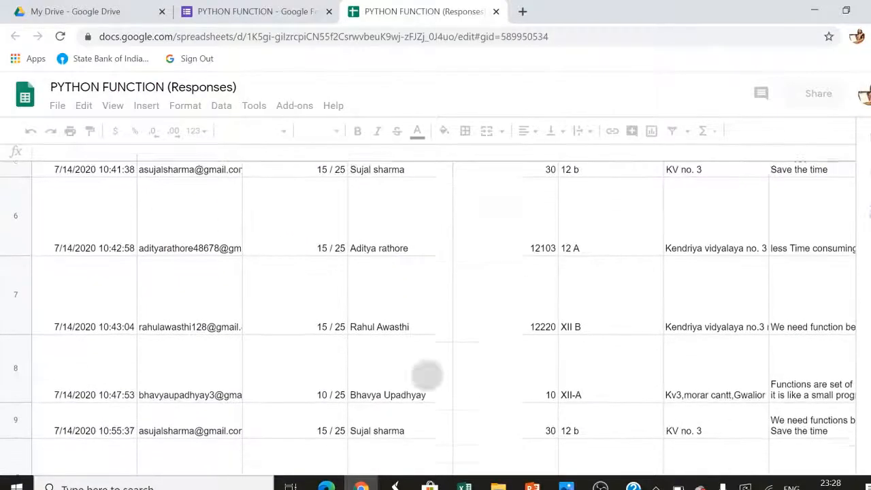
scroll(426, 374, "down", 8)
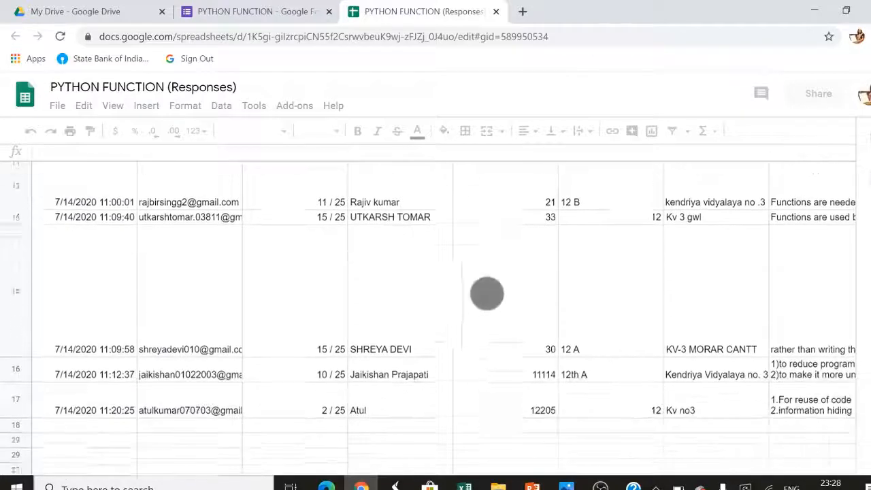
scroll(487, 294, "down", 2)
scroll(511, 340, "up", 6)
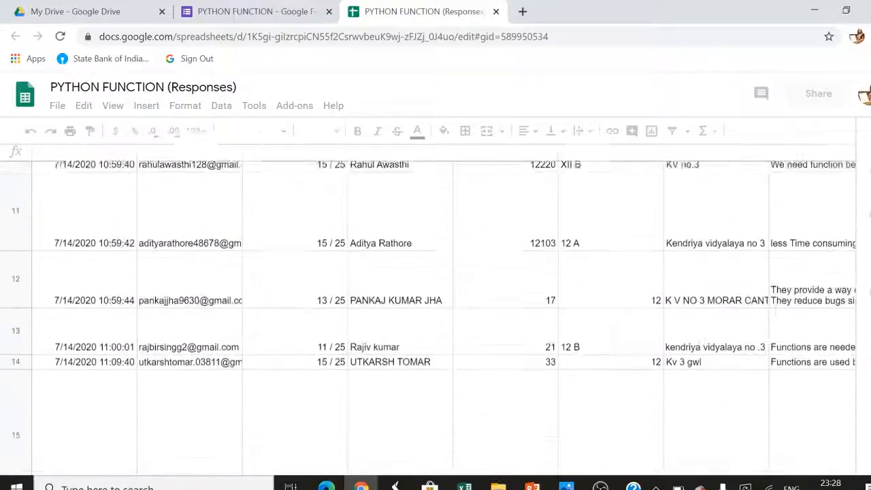
scroll(542, 343, "up", 1)
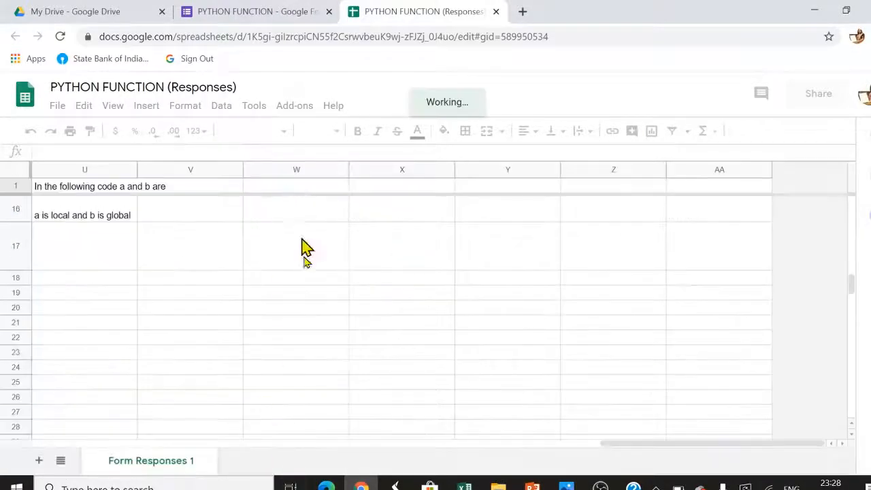
left_click_drag(419, 228, 410, 378)
scroll(411, 362, "up", 1)
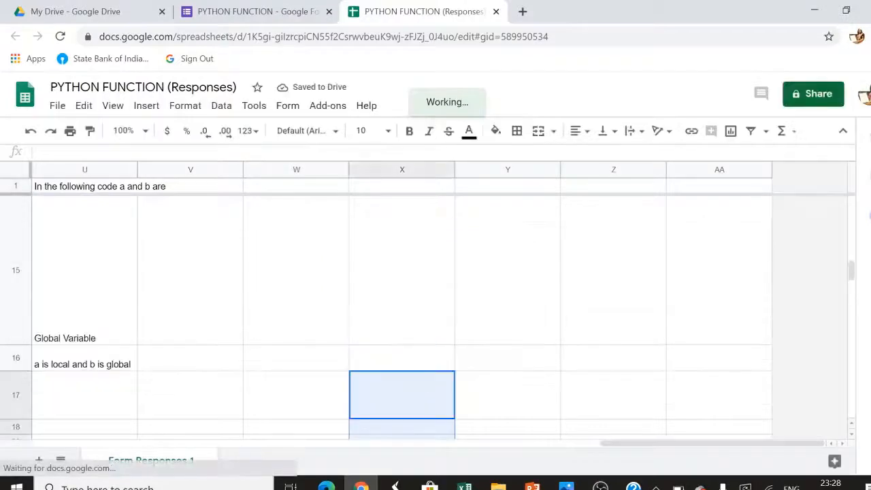
left_click(297, 362)
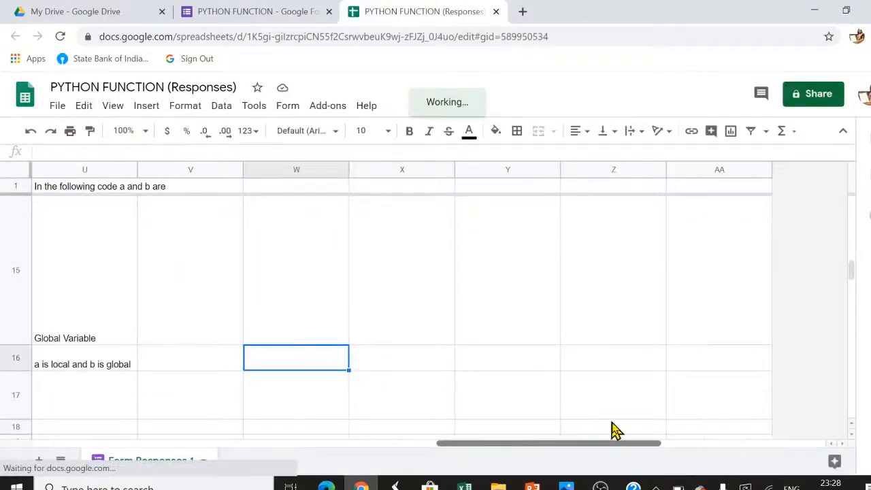
left_click_drag(622, 443, 0, 272)
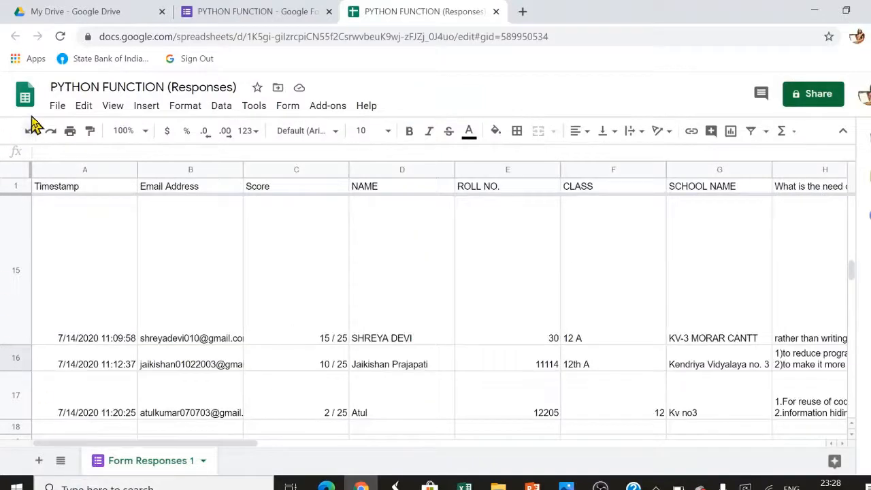
Step: Download the responses spreadsheet as a Microsoft Excel (.xlsx) file
left_click(58, 109)
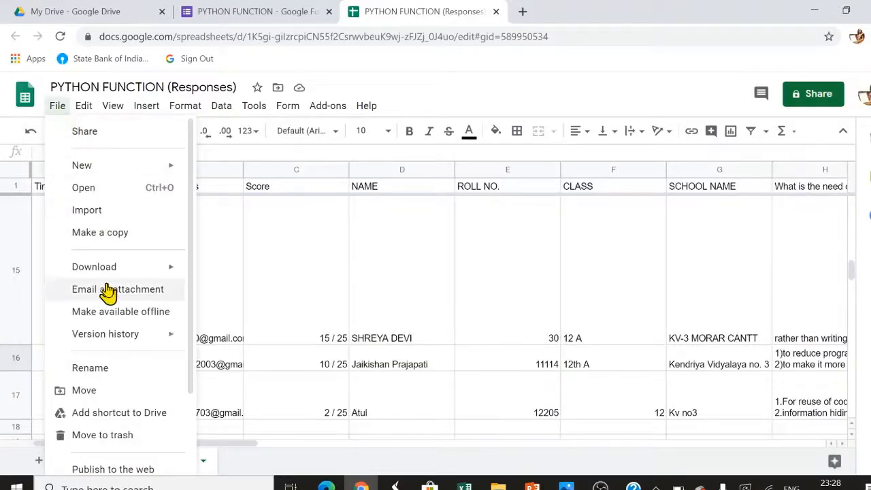
mouse_move(124, 271)
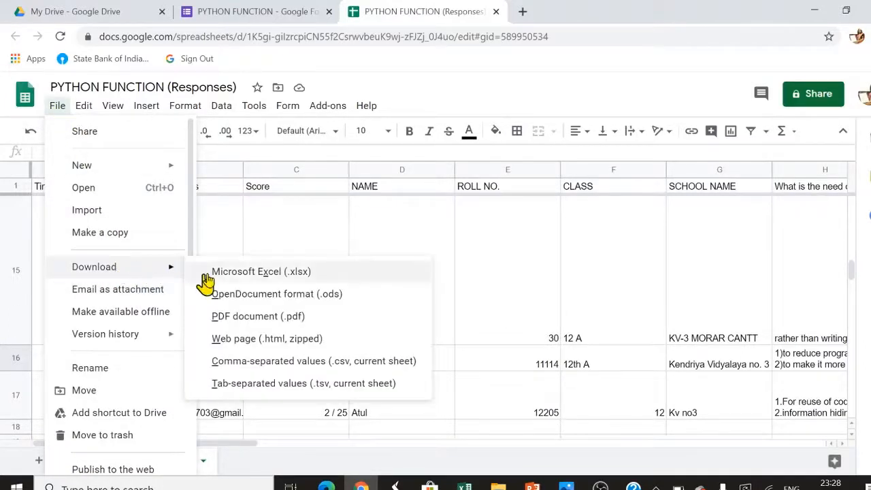
left_click(239, 275)
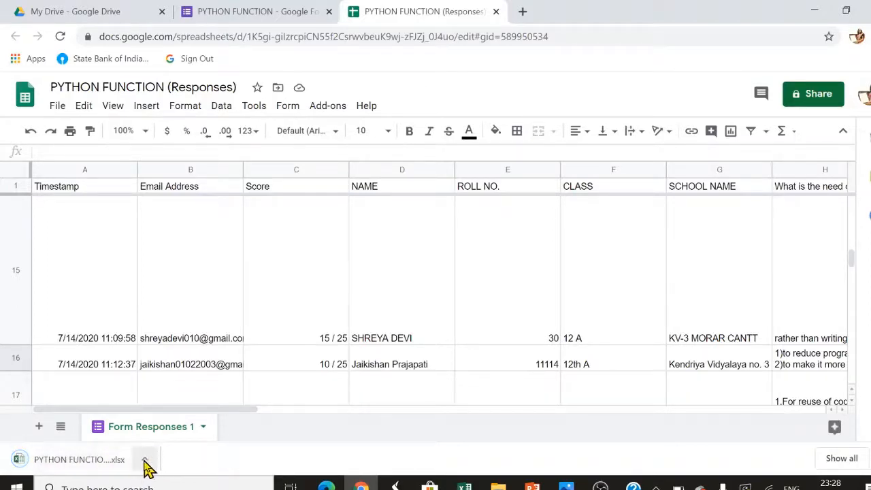
Step: Open the downloaded responses file in Excel, dismiss the activation wizard and enable editing
left_click(145, 462)
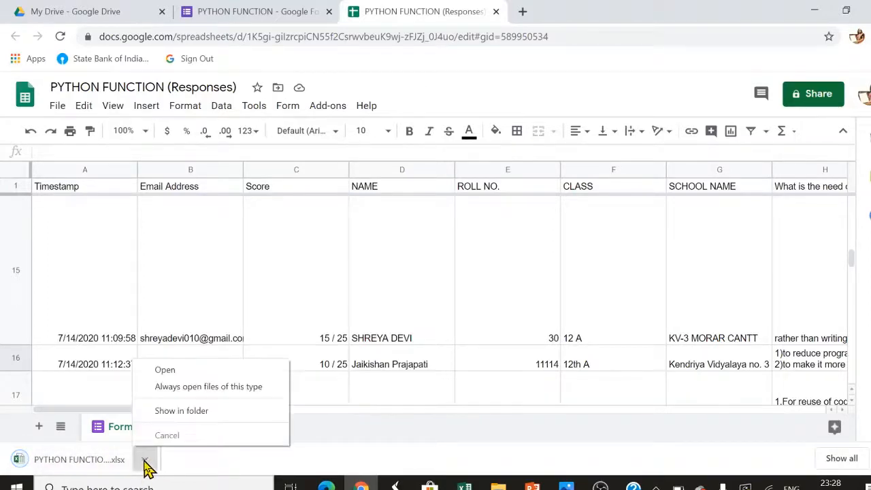
left_click(164, 371)
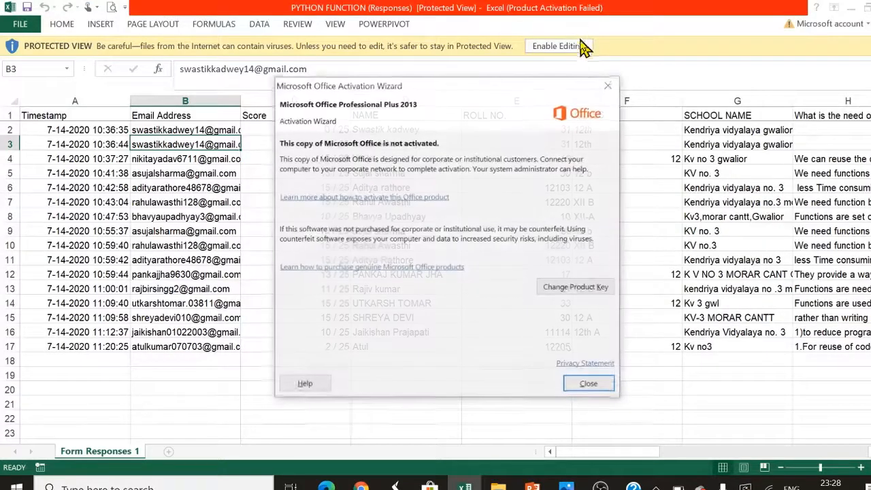
left_click(582, 383)
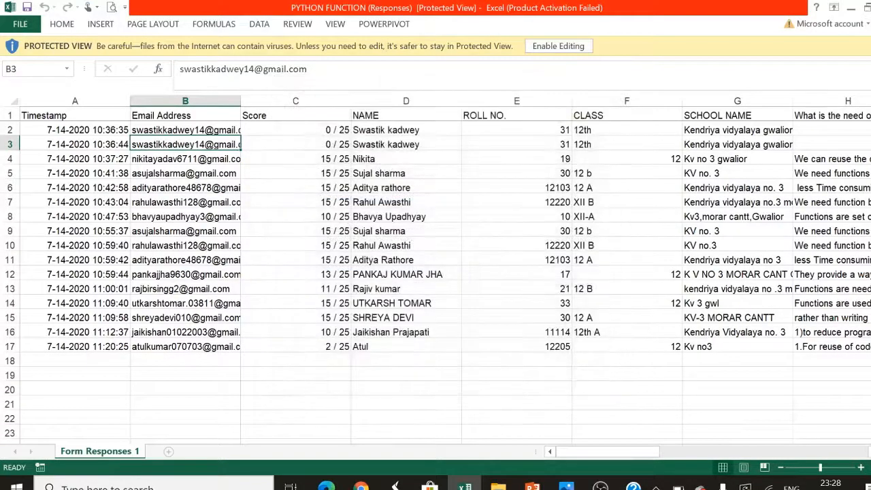
left_click(560, 45)
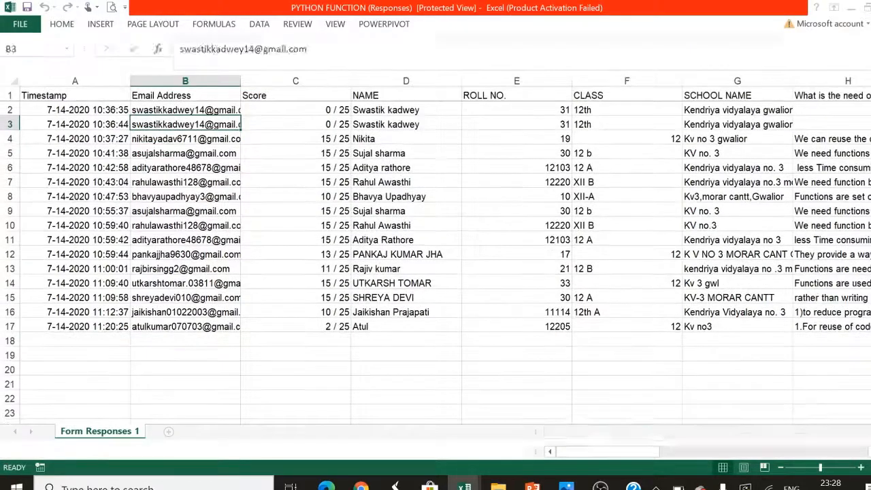
Step: Save the PYTHON FUNCTION (Responses) workbook in Excel
left_click_drag(629, 450, 525, 449)
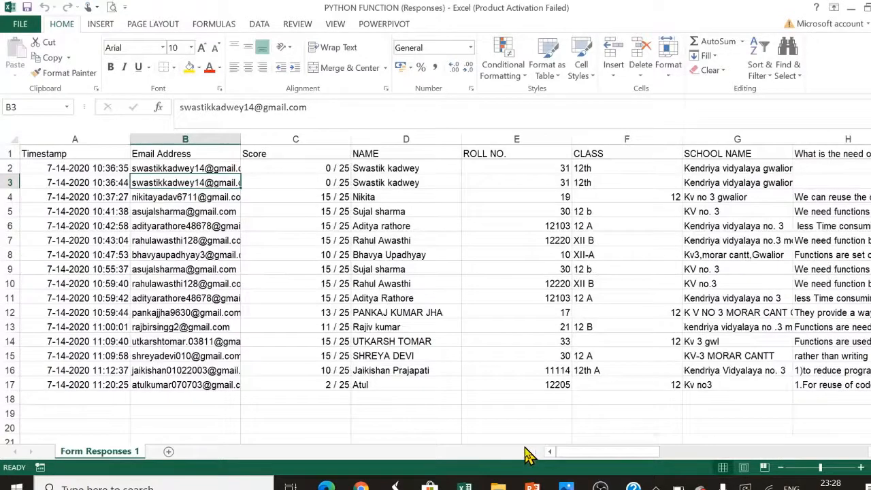
left_click(23, 24)
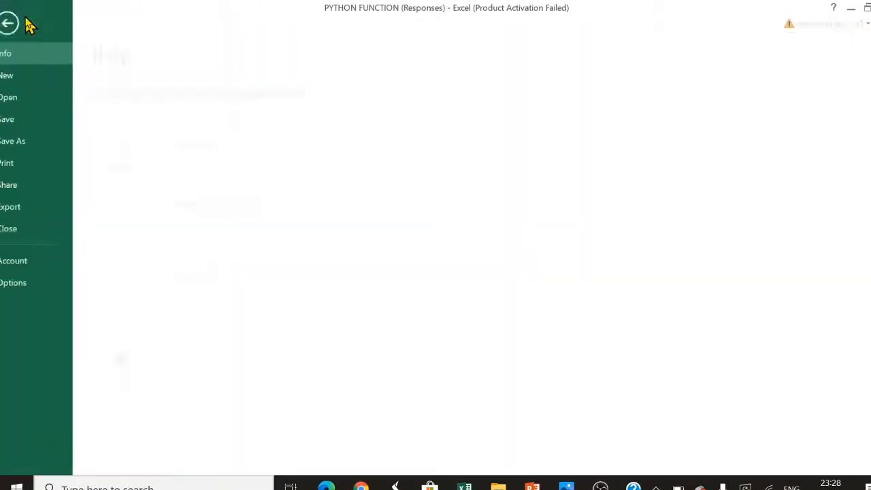
left_click(34, 118)
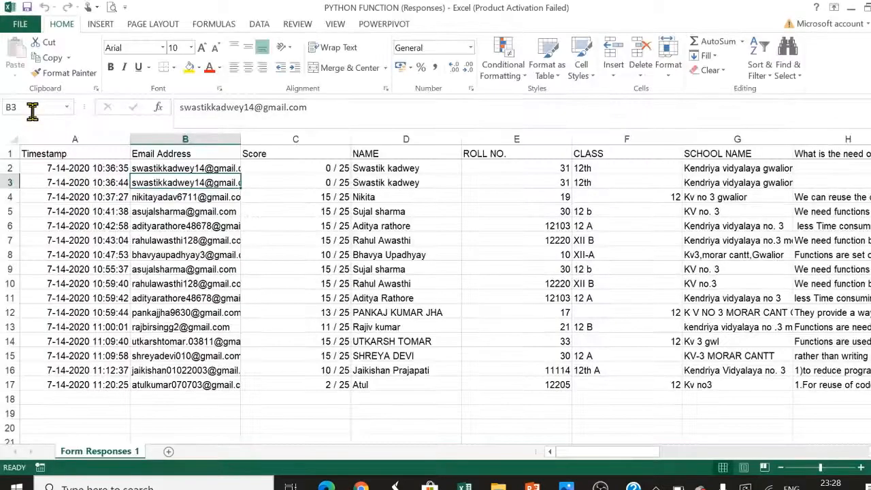